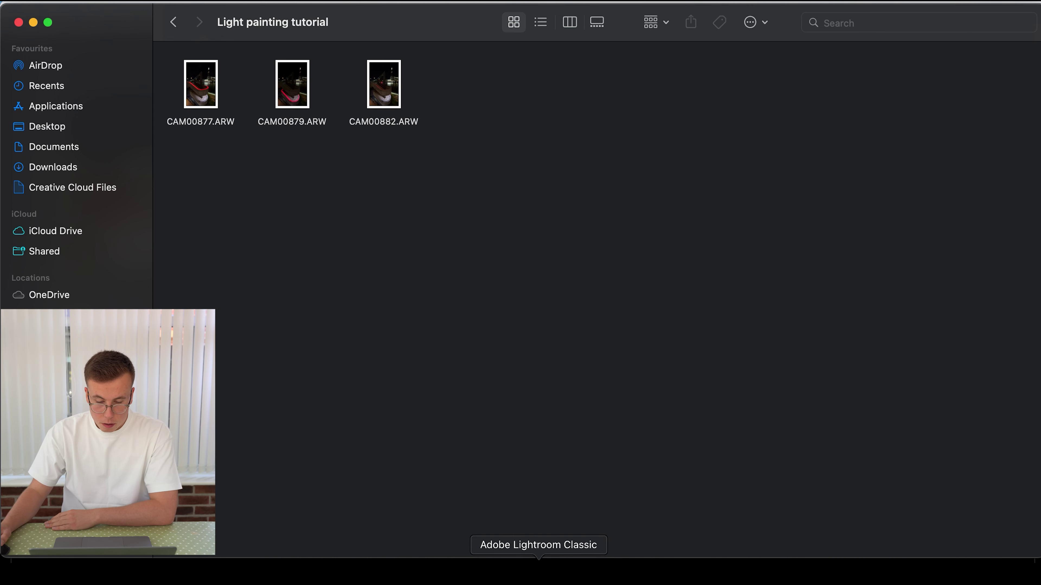
Bring up Lightroom Classic with CAM00882.ARW in the Develop module.
{"action": "left_click", "coordinate": [539, 572]}
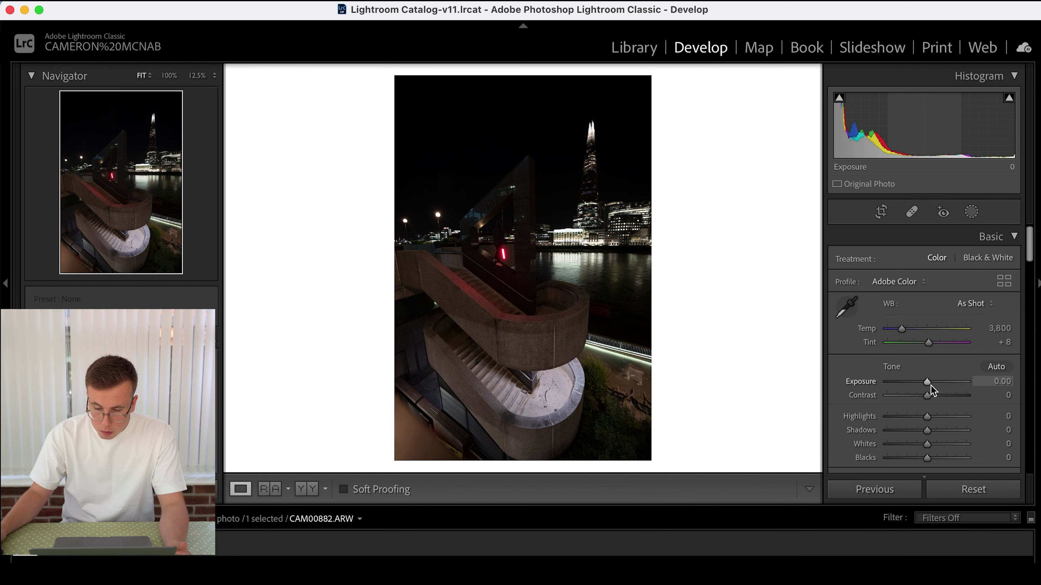
Set exposure to +1.30, shadows to +12 and highlights to −33 on CAM00882.
{"action": "left_click_drag", "start_coordinate": [928, 385], "coordinate": [939, 387]}
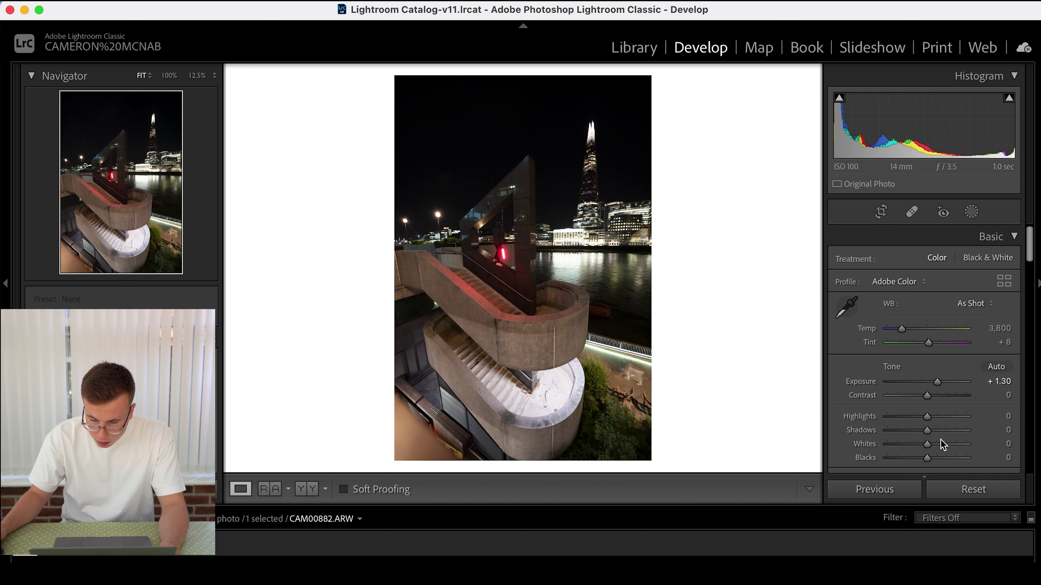
{"action": "left_click", "coordinate": [930, 434]}
{"action": "left_click_drag", "start_coordinate": [929, 434], "coordinate": [933, 433]}
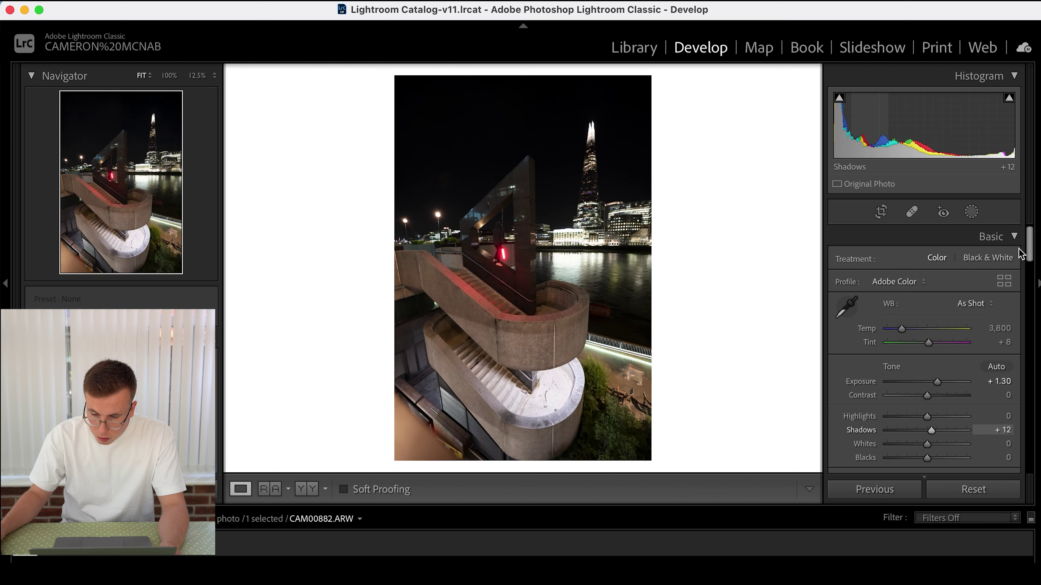
{"action": "left_click_drag", "start_coordinate": [1032, 255], "coordinate": [1033, 271]}
{"action": "left_click_drag", "start_coordinate": [928, 326], "coordinate": [915, 330]}
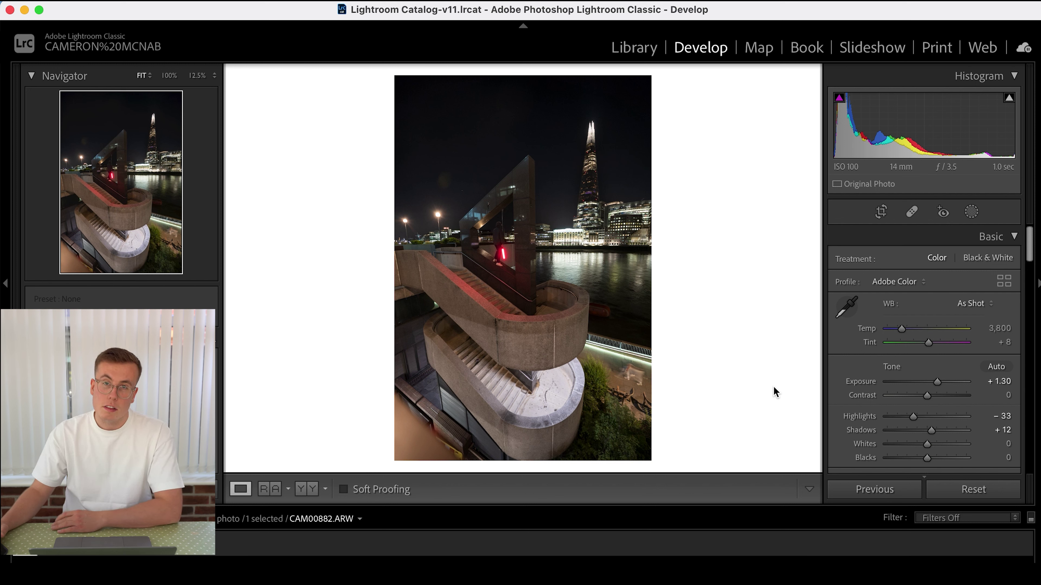
Send the photo to Adobe Photoshop 2022 for editing.
{"action": "right_click", "coordinate": [571, 311]}
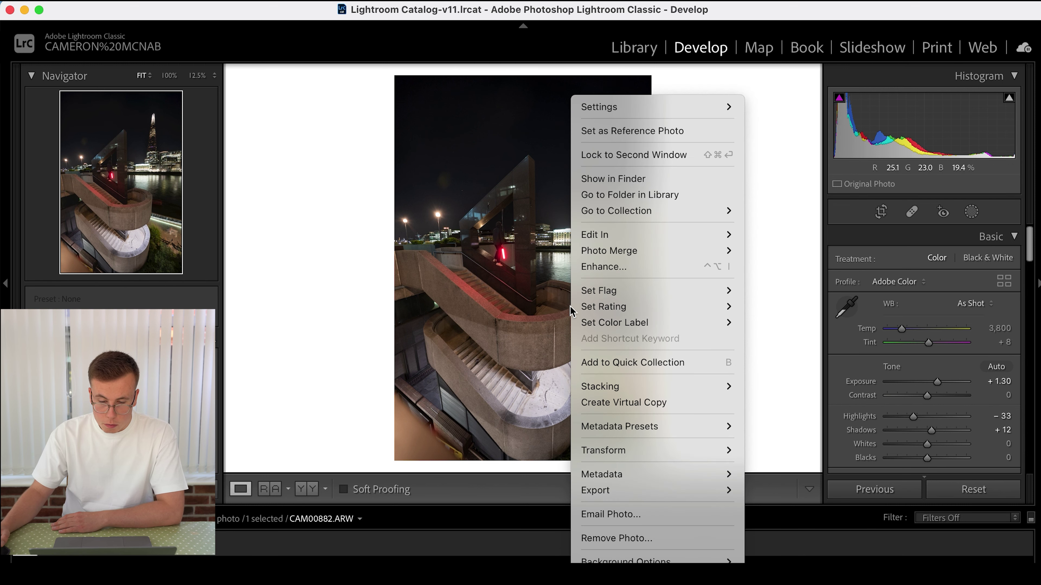
{"action": "mouse_move", "coordinate": [615, 241]}
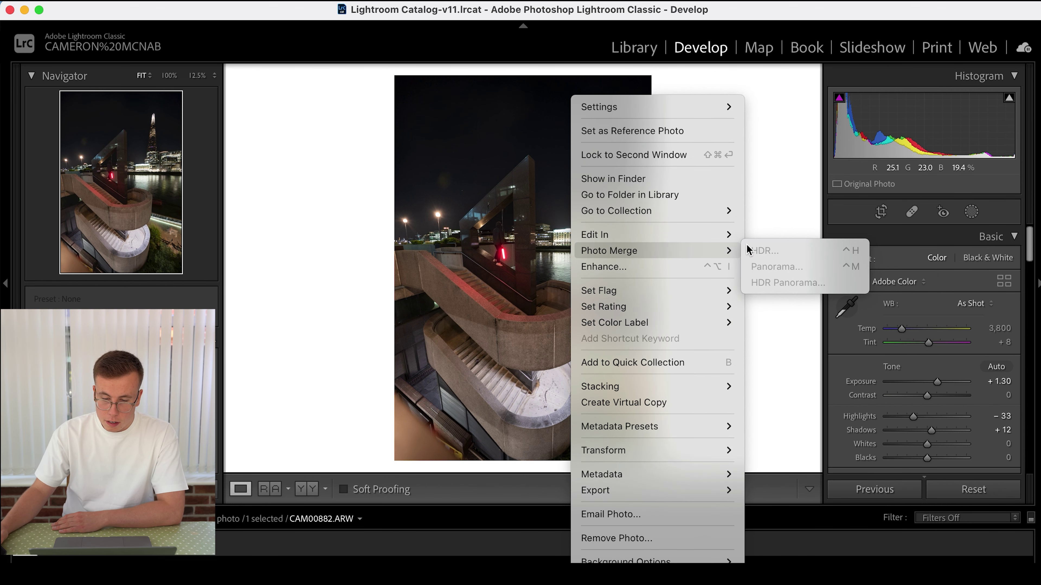
{"action": "left_click", "coordinate": [752, 237]}
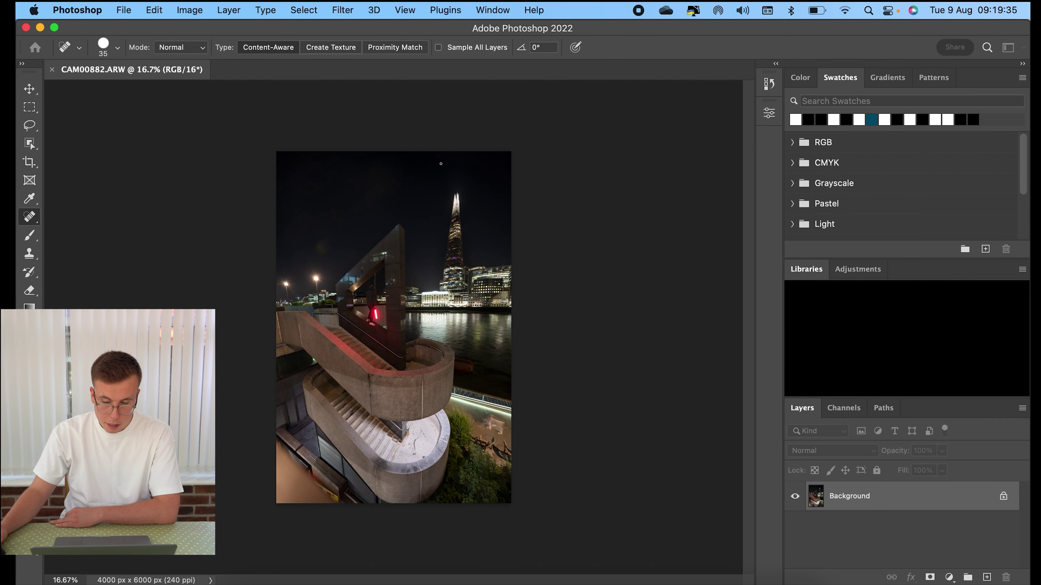
Place CAM00877.ARW, the red light-trail shot, embedded over the staircase photo.
{"action": "left_click", "coordinate": [124, 16]}
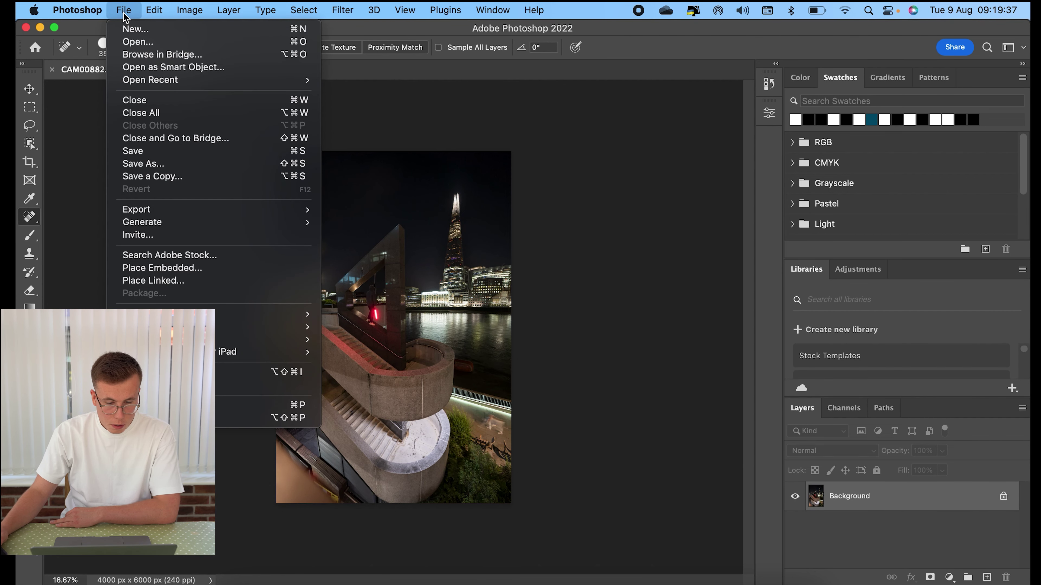
{"action": "left_click", "coordinate": [209, 269]}
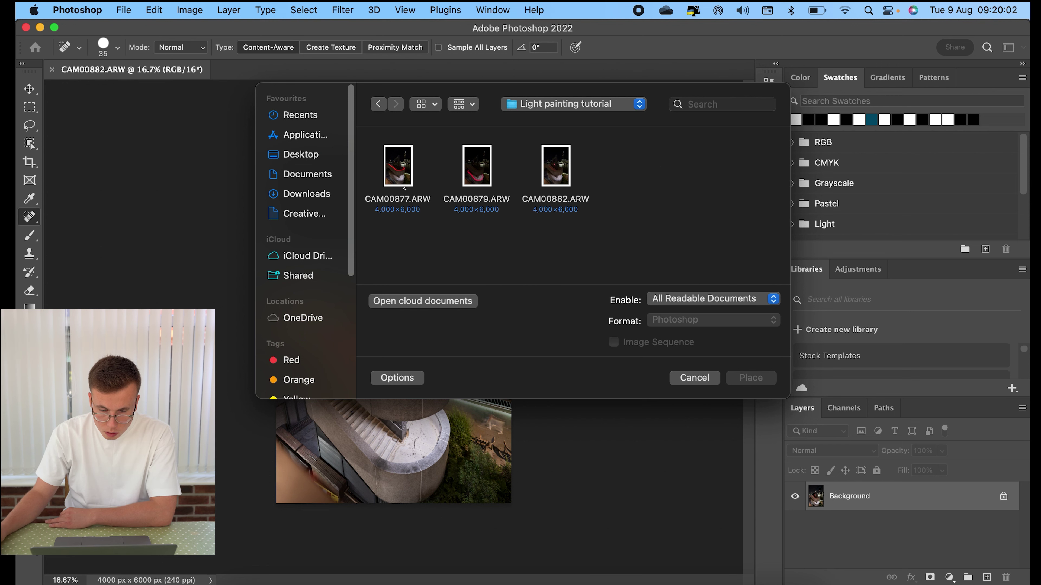
{"action": "left_click", "coordinate": [407, 175]}
{"action": "left_click", "coordinate": [746, 378]}
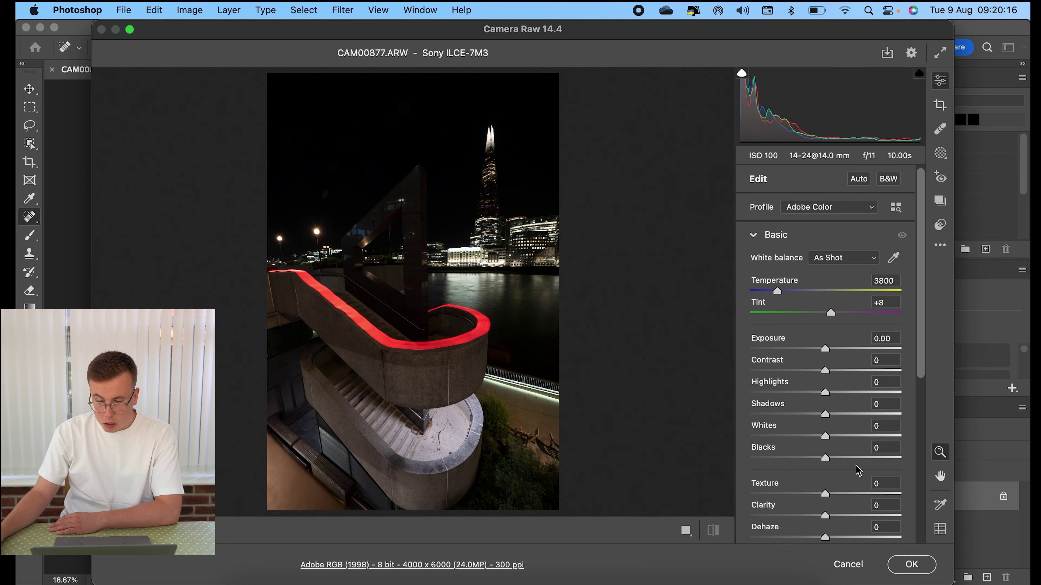
{"action": "left_click", "coordinate": [908, 565]}
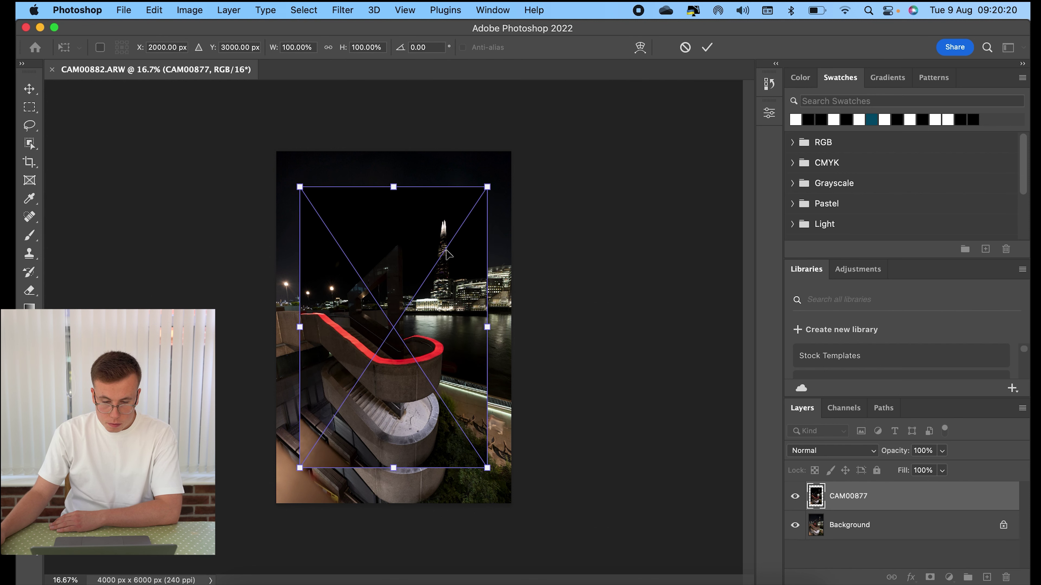
Move and scale the placed light-trail photo to fill the canvas, then commit.
{"action": "left_click_drag", "start_coordinate": [435, 253], "coordinate": [412, 218]}
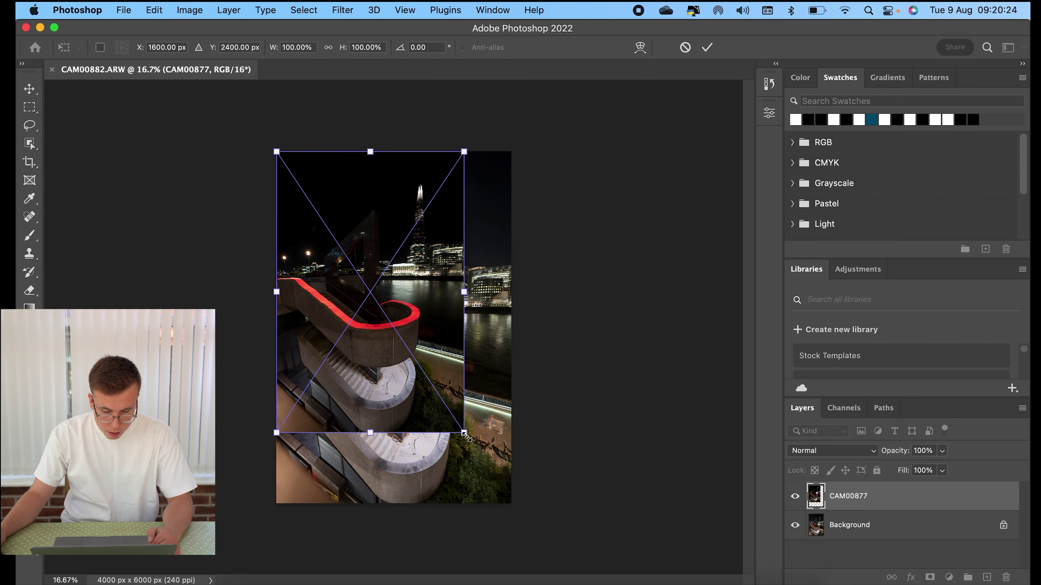
{"action": "left_click_drag", "start_coordinate": [466, 435], "coordinate": [511, 503]}
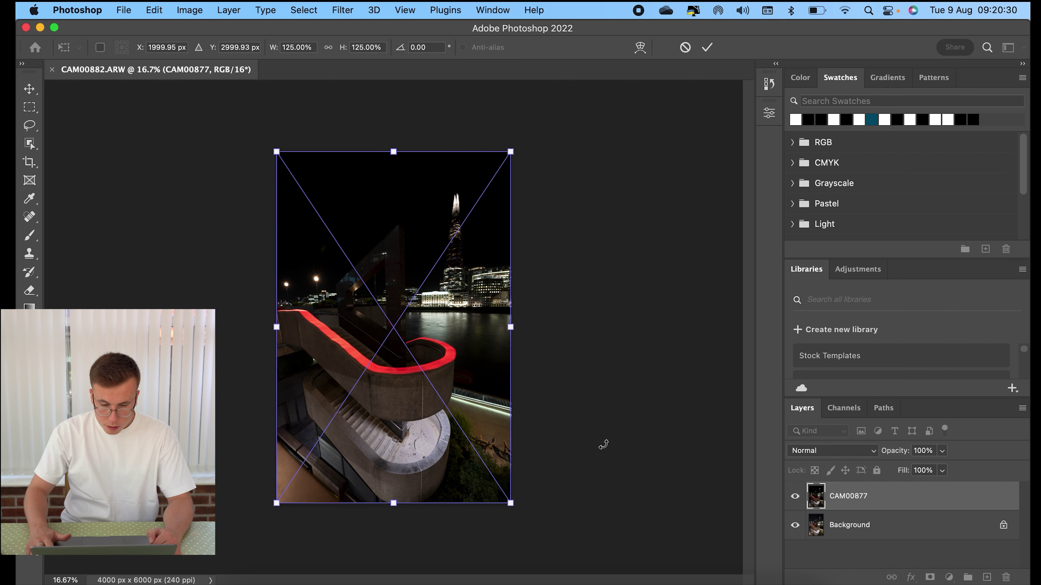
{"action": "key", "text": "Return"}
{"action": "key", "text": "j"}
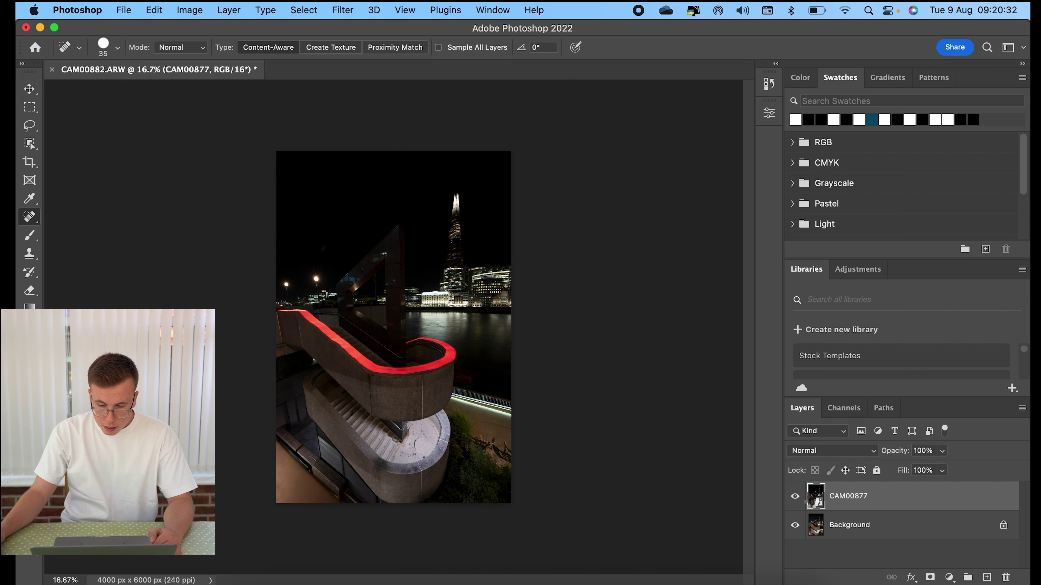
Lower the top layer's opacity to 88% and move Subject photo above the light painting layer.
{"action": "left_click", "coordinate": [942, 451]}
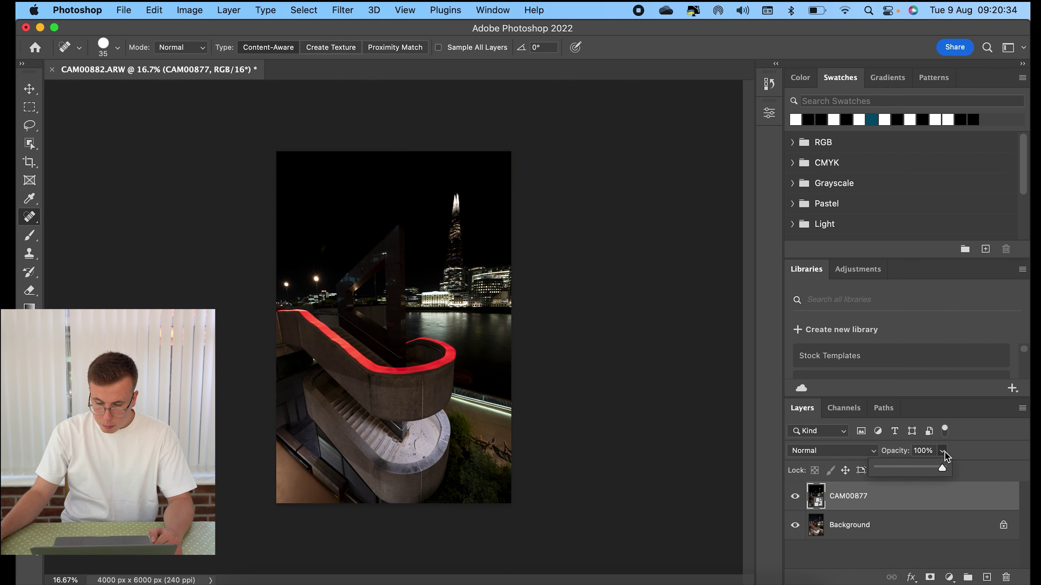
{"action": "mouse_move", "coordinate": [943, 469]}
{"action": "left_mouse_down"}
{"action": "mouse_move", "coordinate": [918, 467]}
{"action": "mouse_move", "coordinate": [946, 476]}
{"action": "mouse_move", "coordinate": [919, 473]}
{"action": "mouse_move", "coordinate": [941, 474]}
{"action": "mouse_move", "coordinate": [930, 476]}
{"action": "left_mouse_up"}
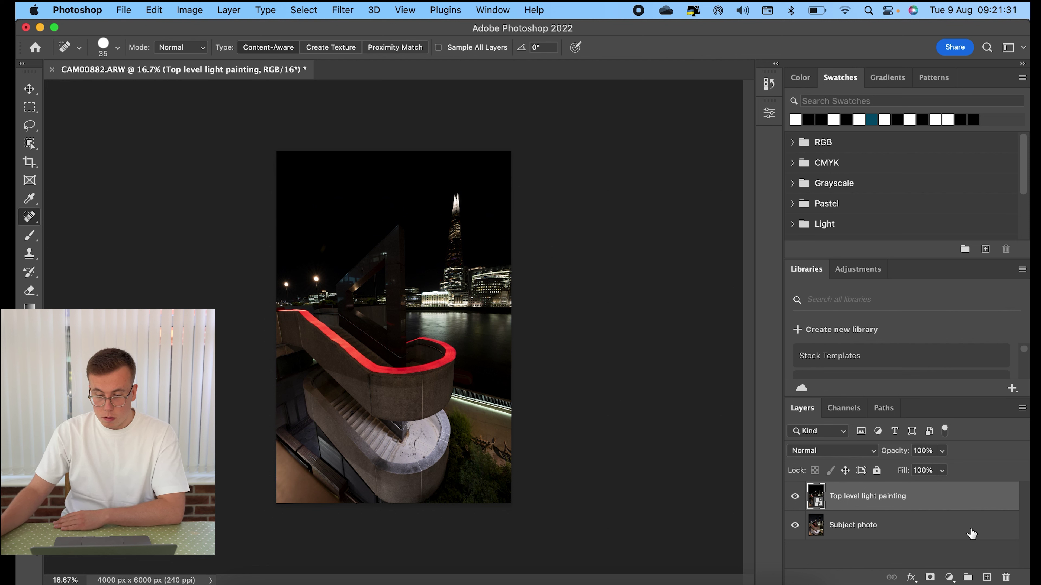
{"action": "left_click", "coordinate": [925, 533]}
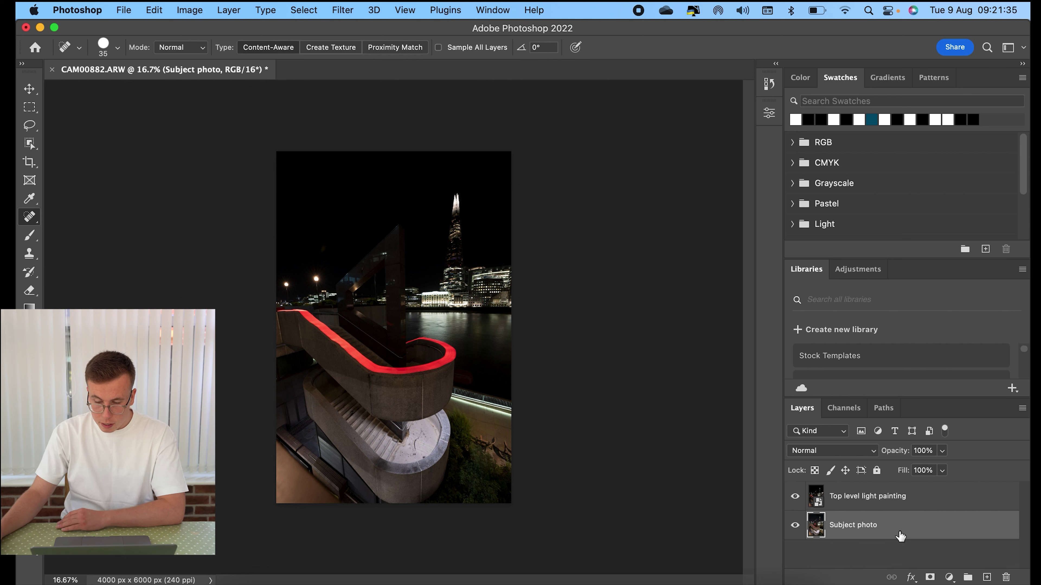
{"action": "left_click_drag", "start_coordinate": [869, 536], "coordinate": [869, 497]}
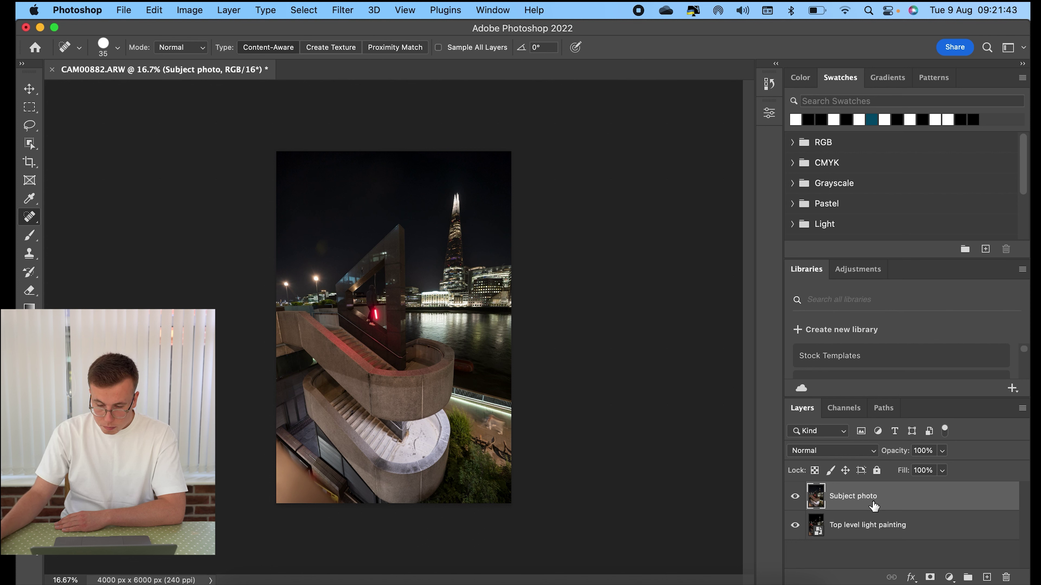
{"action": "right_click", "coordinate": [884, 501]}
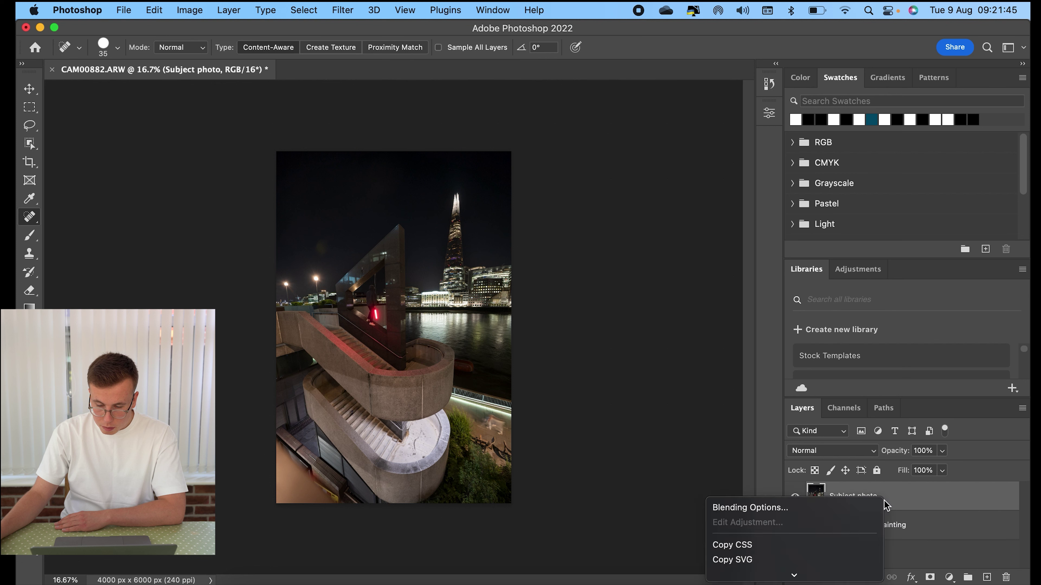
{"action": "left_click", "coordinate": [964, 500]}
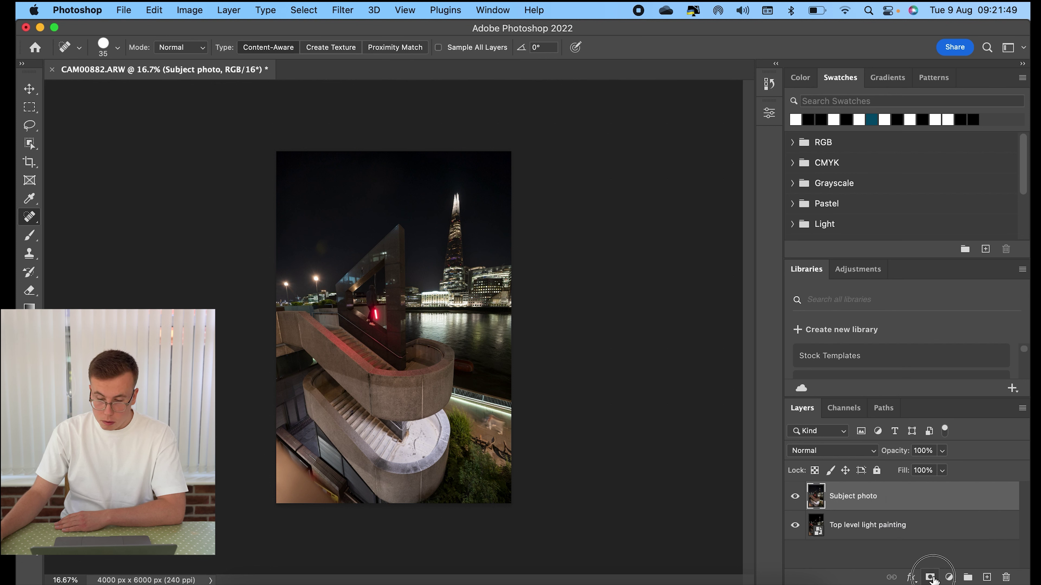
Add a mask to Subject photo and set up a 400 px black brush.
{"action": "left_click", "coordinate": [930, 577]}
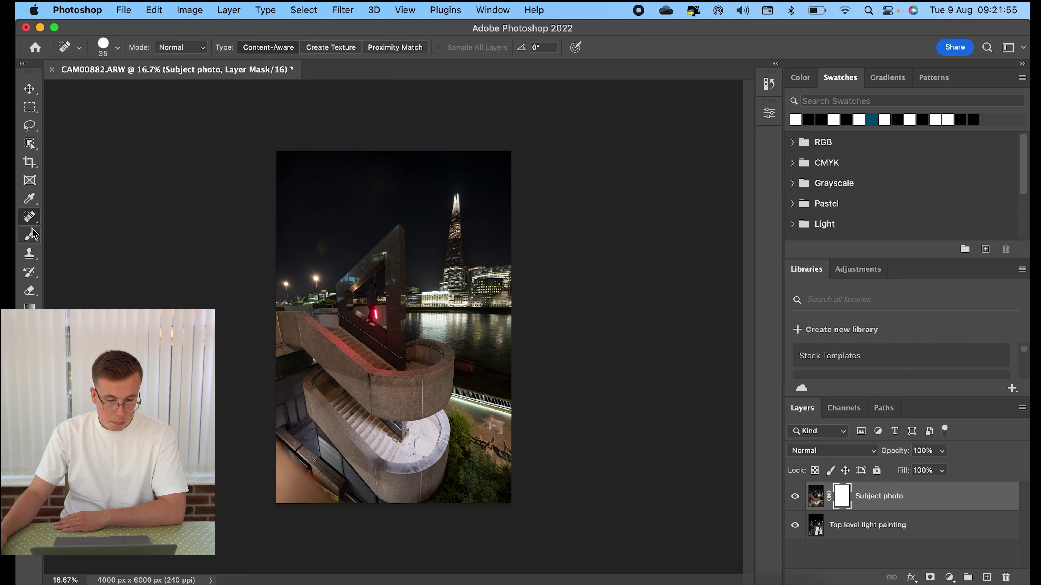
{"action": "left_click", "coordinate": [30, 236]}
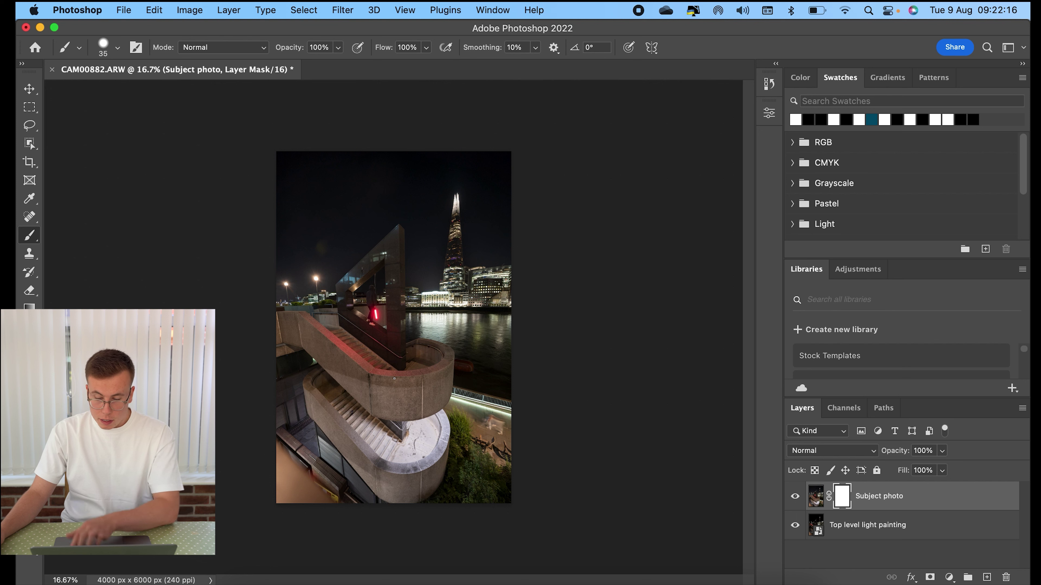
{"action": "key", "text": "bracketright"}
{"action": "key", "text": "bracketright"}
{"action": "key", "text": "bracketright"}
{"action": "key", "text": "bracketright"}
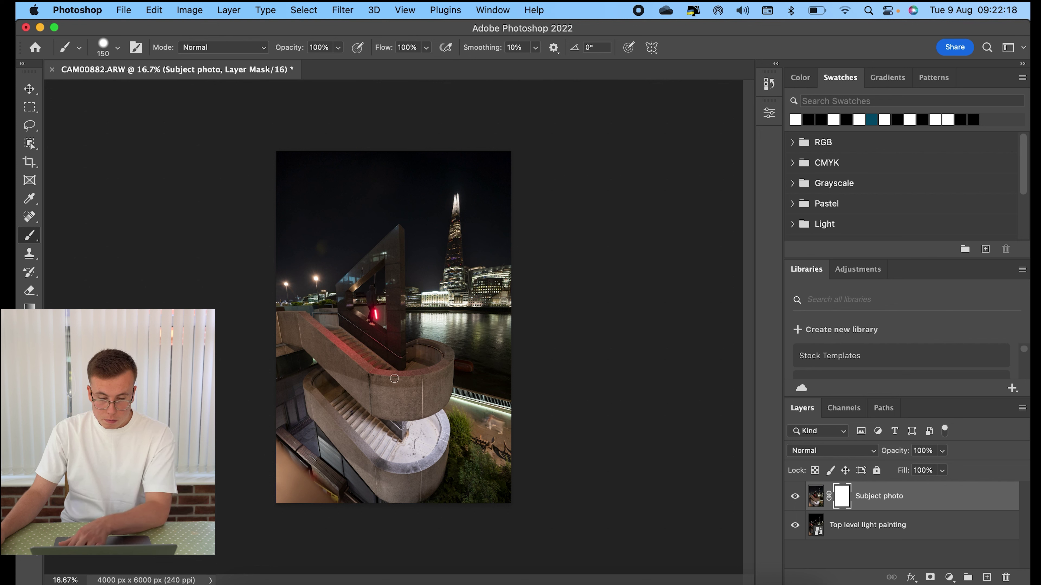
{"action": "key", "text": "bracketright"}
{"action": "key", "text": "bracketright"}
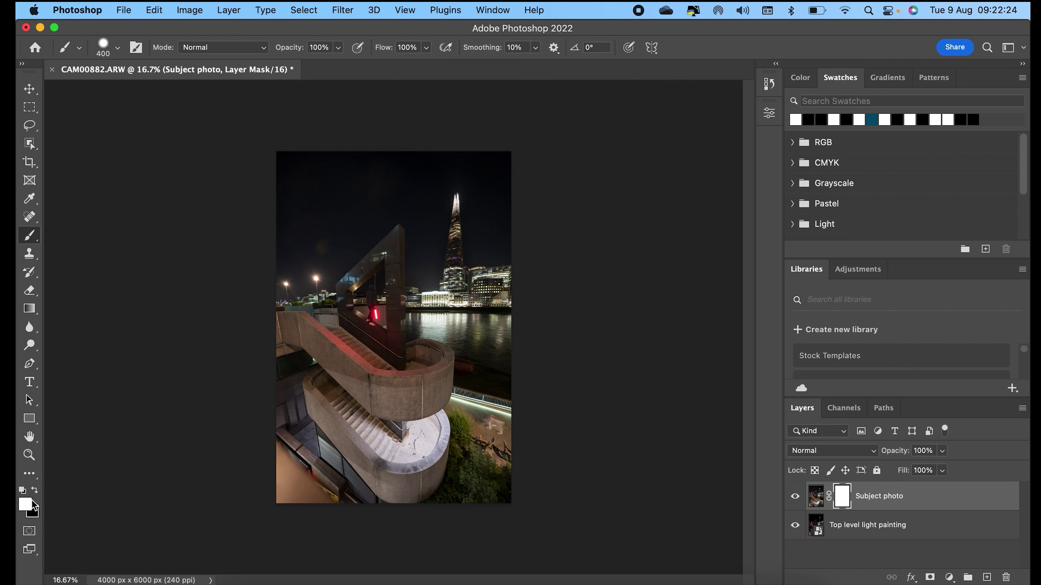
{"action": "left_click", "coordinate": [36, 494]}
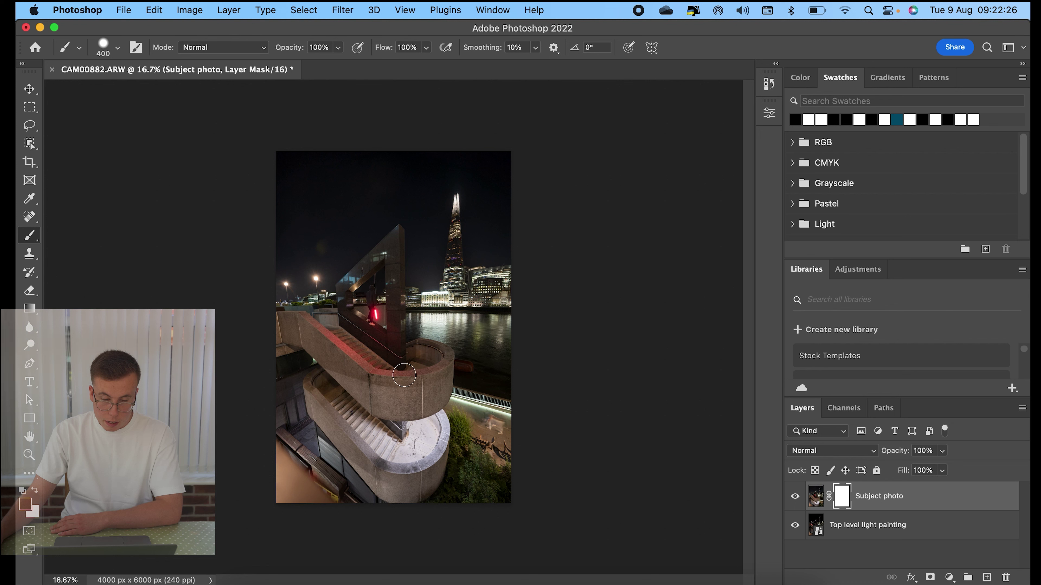
Paint the mask to reveal the red light trail along the upper staircase.
{"action": "mouse_move", "coordinate": [408, 376]}
{"action": "left_mouse_down"}
{"action": "mouse_move", "coordinate": [426, 377]}
{"action": "mouse_move", "coordinate": [359, 363]}
{"action": "mouse_move", "coordinate": [414, 373]}
{"action": "mouse_move", "coordinate": [417, 361]}
{"action": "left_mouse_up"}
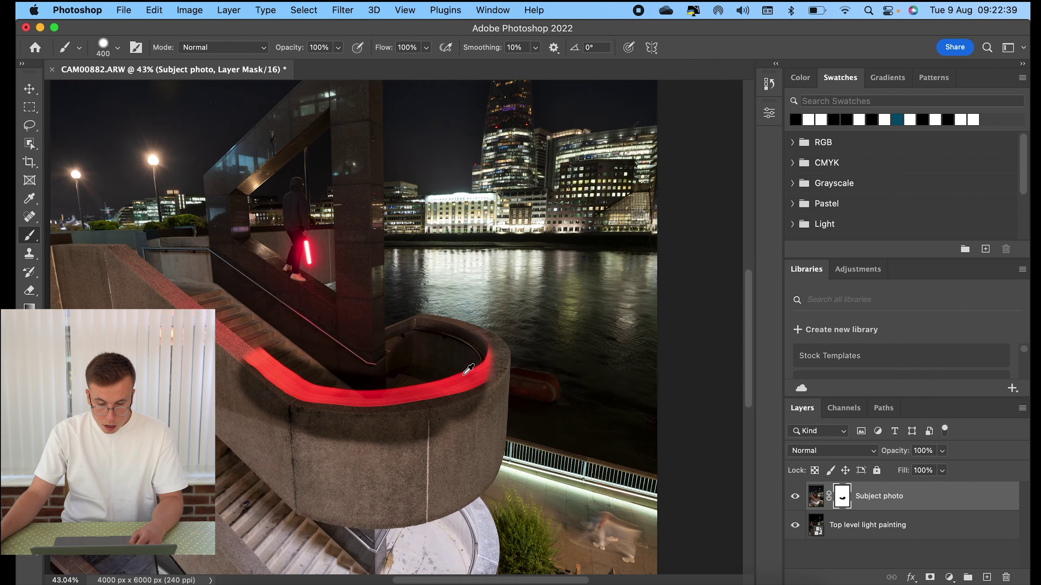
{"action": "scroll", "coordinate": [468, 369], "scroll_direction": "up", "scroll_amount": 2}
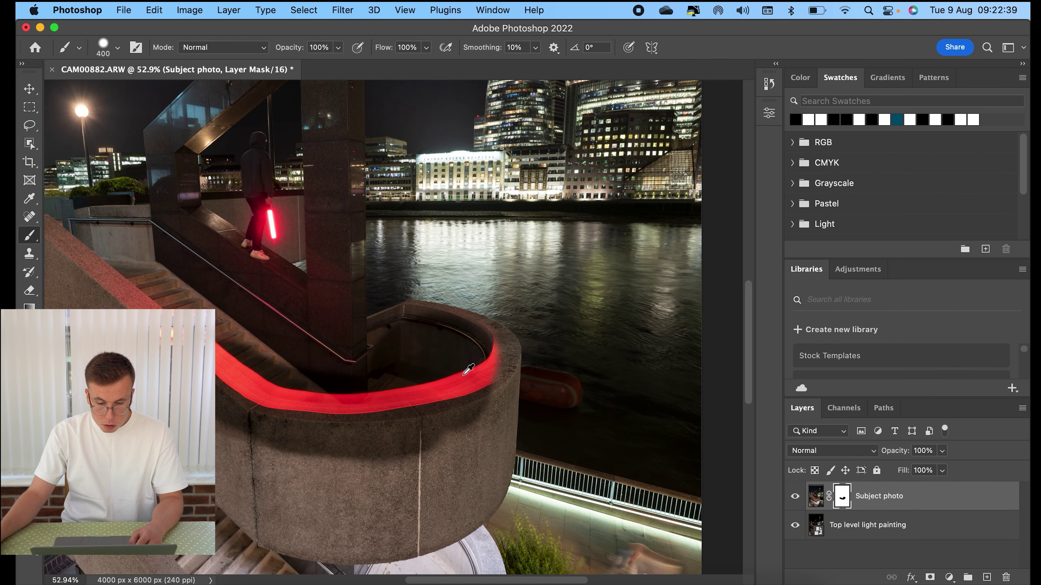
{"action": "key", "text": "bracketleft"}
{"action": "key", "text": "bracketleft"}
{"action": "key", "text": "bracketleft"}
{"action": "key", "text": "bracketleft"}
{"action": "mouse_move", "coordinate": [380, 362]}
{"action": "left_mouse_down"}
{"action": "mouse_move", "coordinate": [371, 323]}
{"action": "mouse_move", "coordinate": [408, 309]}
{"action": "mouse_move", "coordinate": [372, 318]}
{"action": "left_mouse_up"}
{"action": "mouse_move", "coordinate": [570, 317]}
{"action": "left_mouse_down"}
{"action": "mouse_move", "coordinate": [441, 363]}
{"action": "mouse_move", "coordinate": [597, 312]}
{"action": "mouse_move", "coordinate": [585, 283]}
{"action": "mouse_move", "coordinate": [543, 283]}
{"action": "mouse_move", "coordinate": [554, 317]}
{"action": "mouse_move", "coordinate": [529, 288]}
{"action": "mouse_move", "coordinate": [594, 273]}
{"action": "left_mouse_up"}
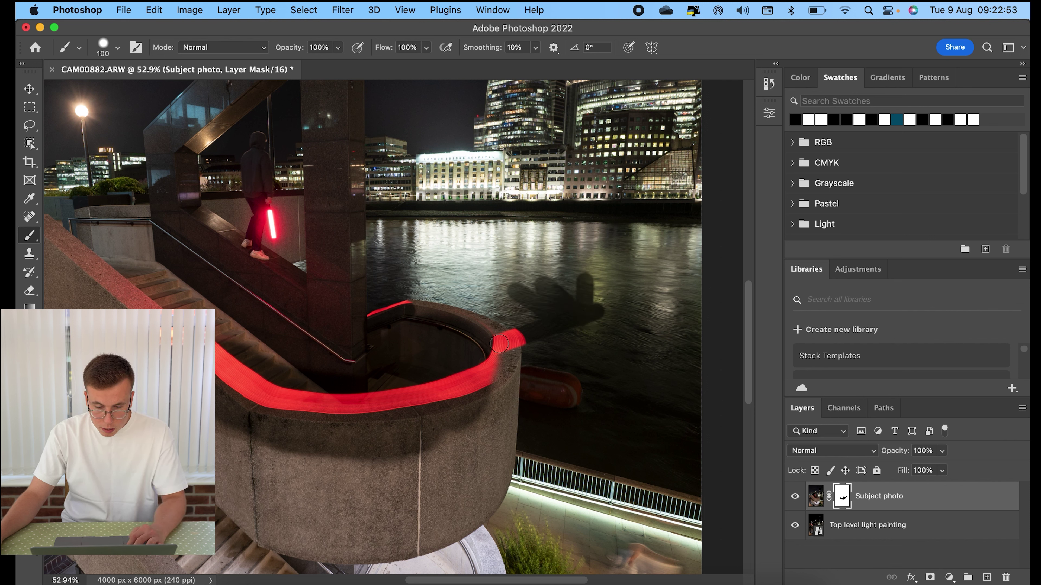
{"action": "key", "text": "super+z"}
{"action": "key", "text": "super+z"}
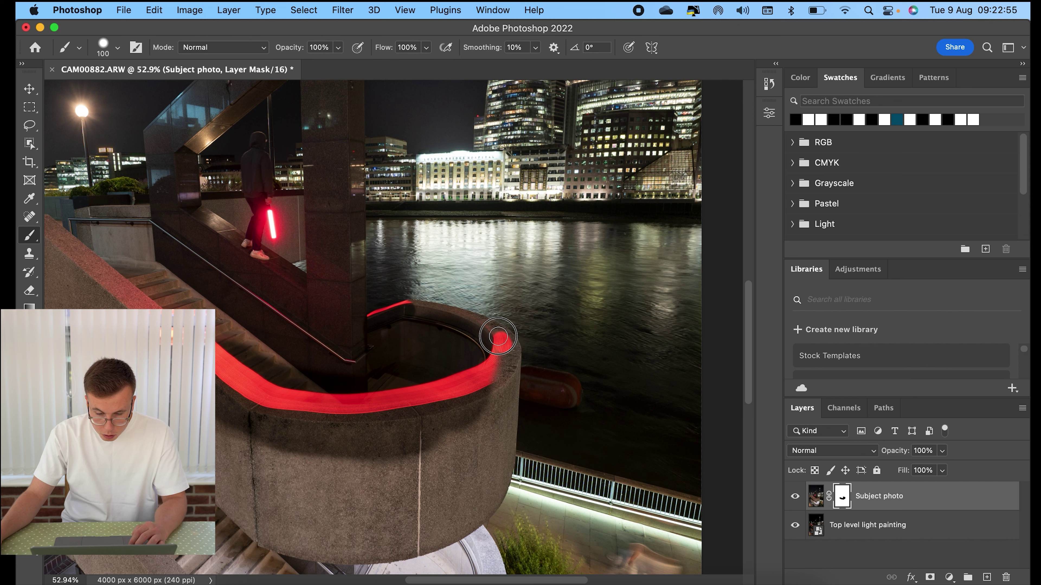
{"action": "mouse_move", "coordinate": [510, 345]}
{"action": "left_mouse_down"}
{"action": "mouse_move", "coordinate": [502, 376]}
{"action": "mouse_move", "coordinate": [488, 336]}
{"action": "mouse_move", "coordinate": [410, 310]}
{"action": "mouse_move", "coordinate": [442, 313]}
{"action": "left_mouse_up"}
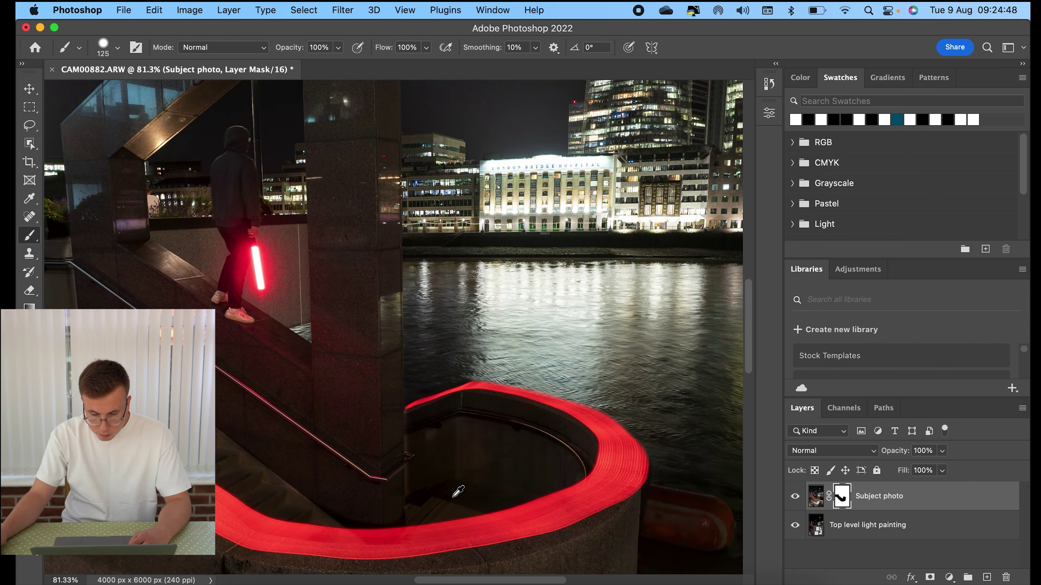
{"action": "scroll", "coordinate": [416, 259], "scroll_direction": "down", "scroll_amount": 5}
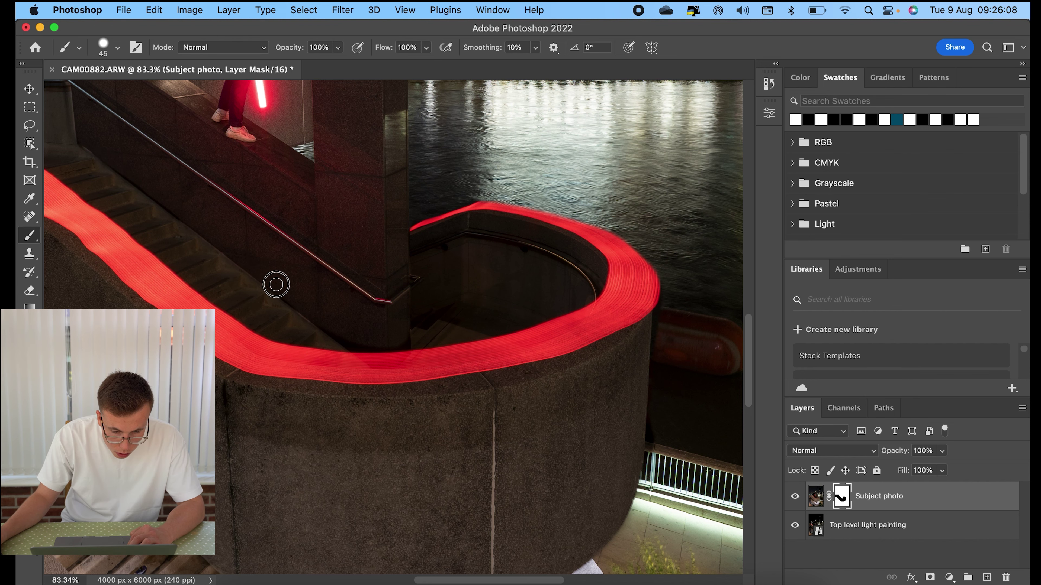
{"action": "scroll", "coordinate": [286, 293], "scroll_direction": "down", "scroll_amount": 3}
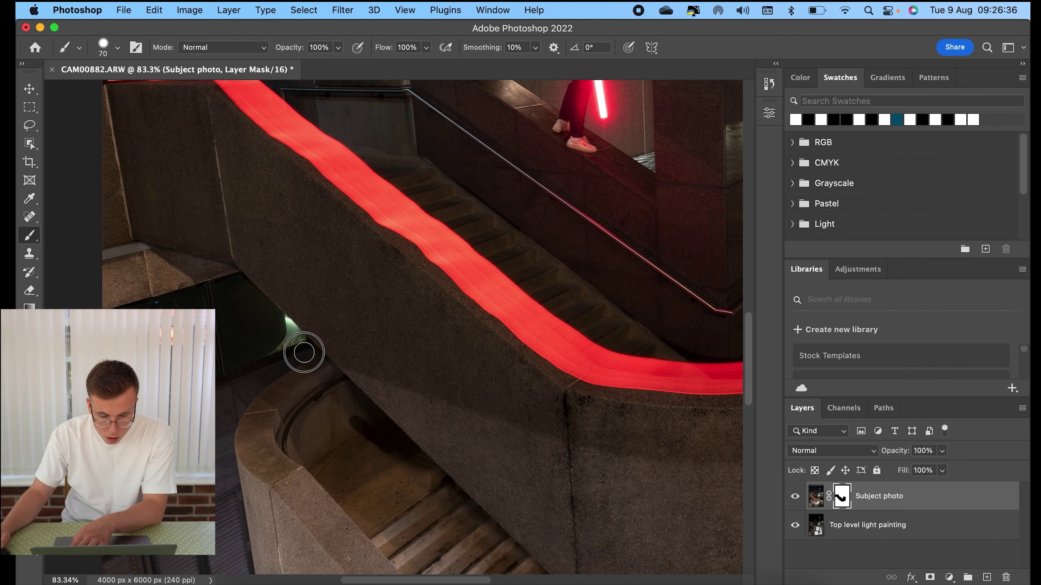
{"action": "key", "text": "x"}
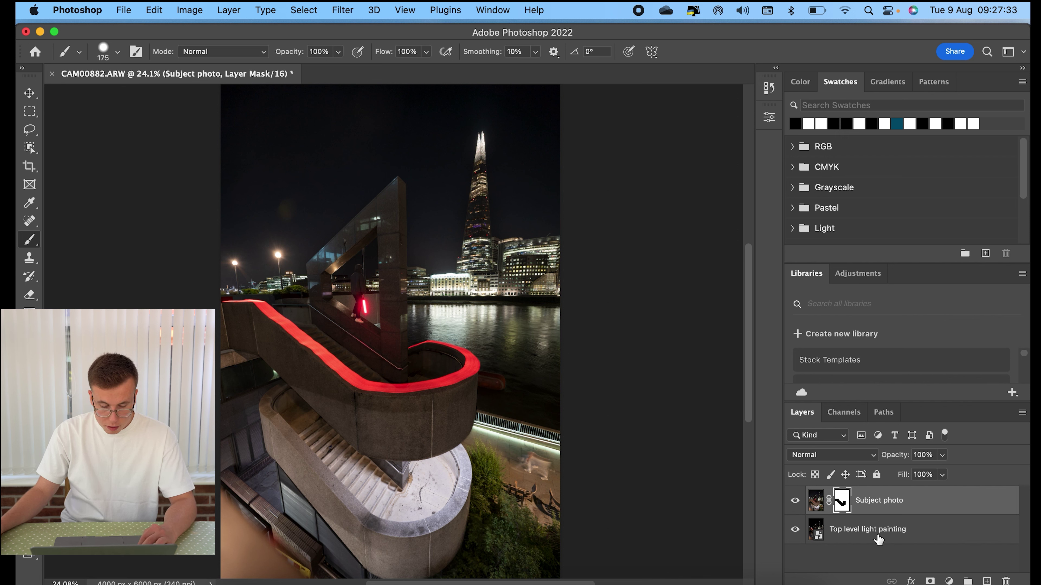
Merge Subject photo and Top level light painting into one layer.
{"action": "left_click", "coordinate": [878, 539], "text": "shift"}
{"action": "right_click", "coordinate": [879, 539]}
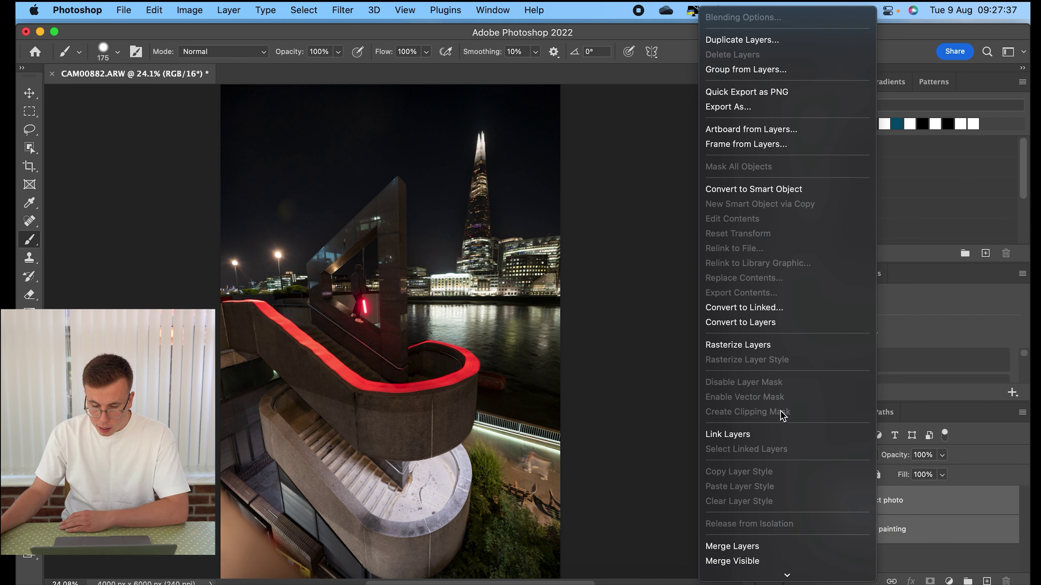
{"action": "left_click", "coordinate": [763, 547]}
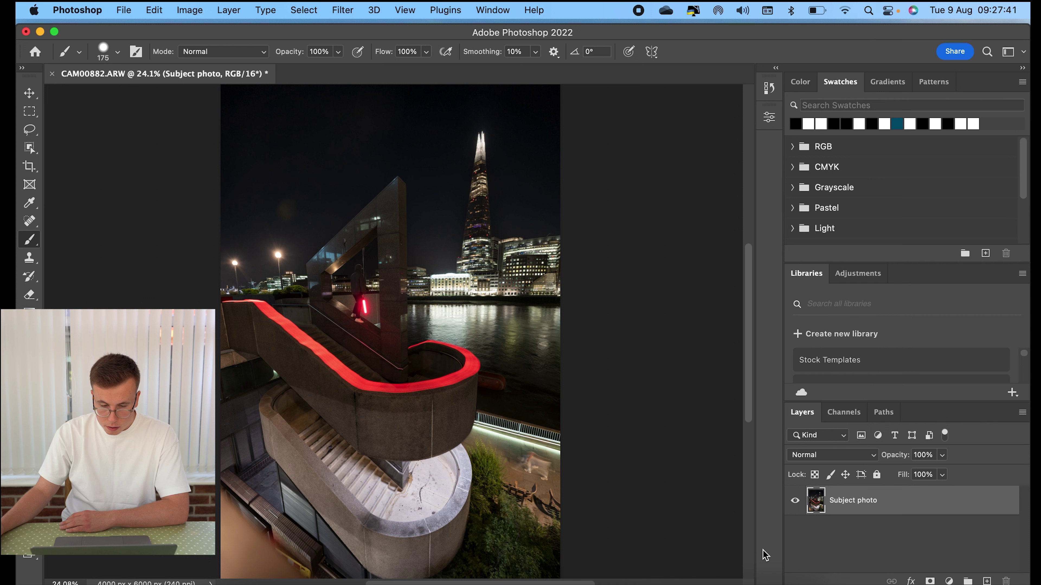
{"action": "left_click", "coordinate": [879, 532]}
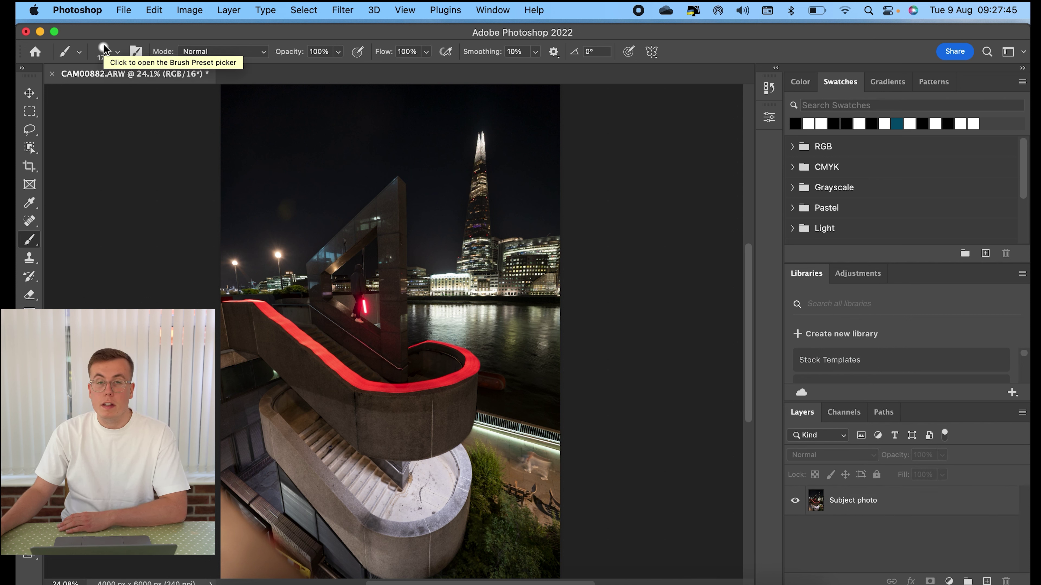
Place CAM00879.ARW as an embedded image, accepting the Camera Raw settings.
{"action": "left_click", "coordinate": [128, 14]}
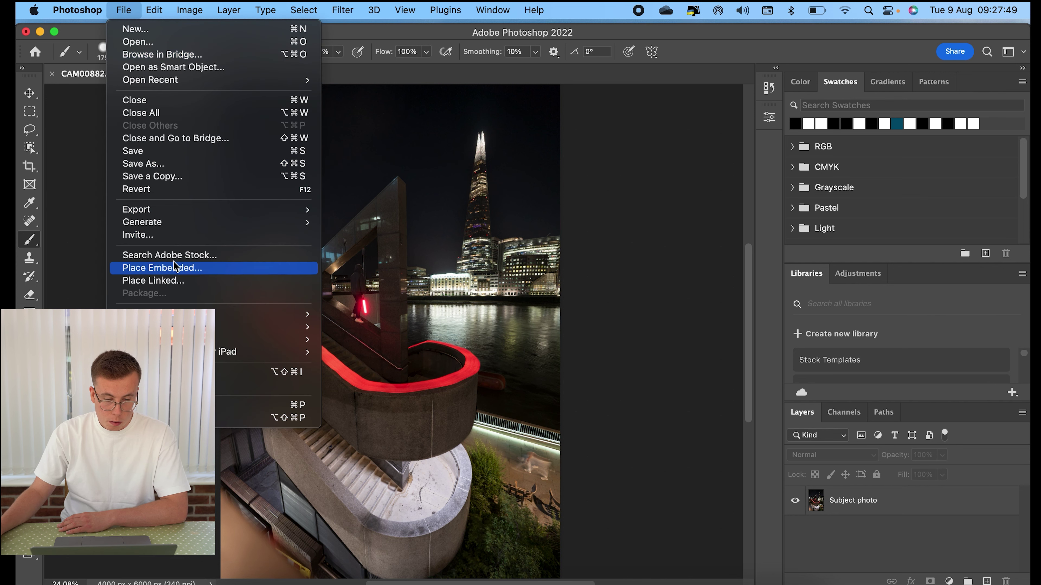
{"action": "left_click", "coordinate": [267, 268]}
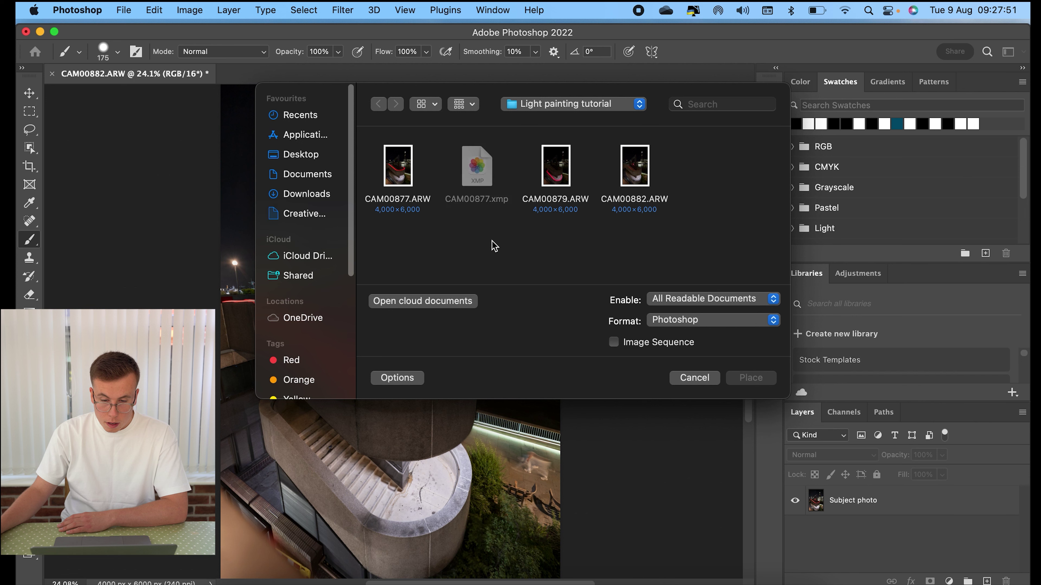
{"action": "left_click", "coordinate": [562, 178]}
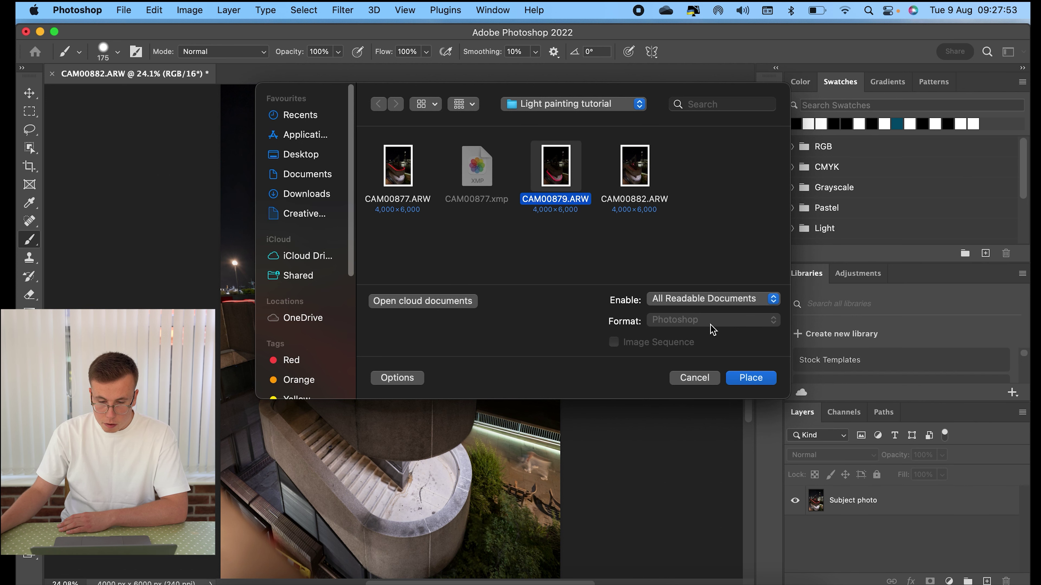
{"action": "left_click", "coordinate": [752, 378]}
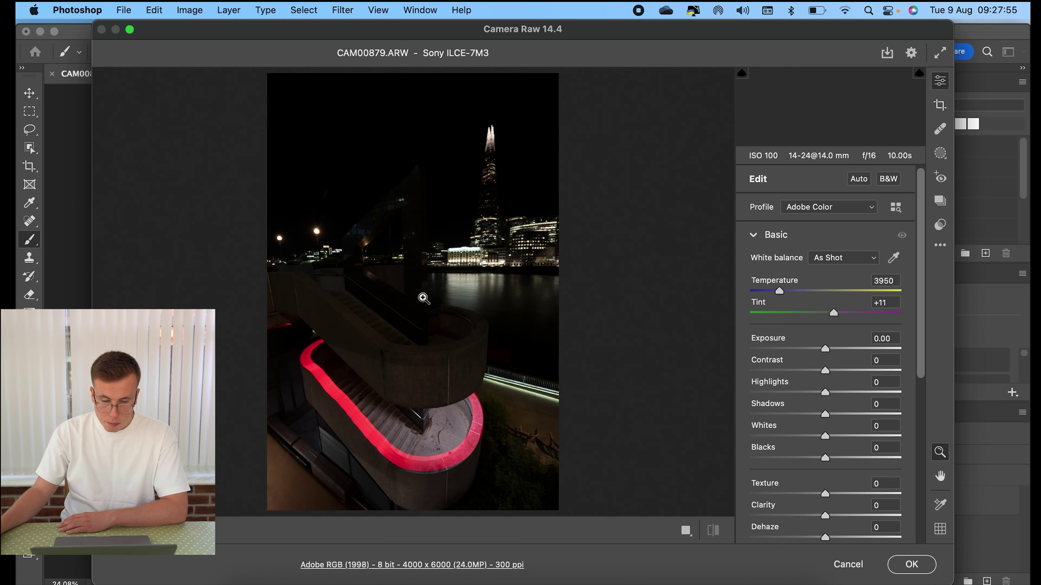
{"action": "left_click", "coordinate": [910, 565]}
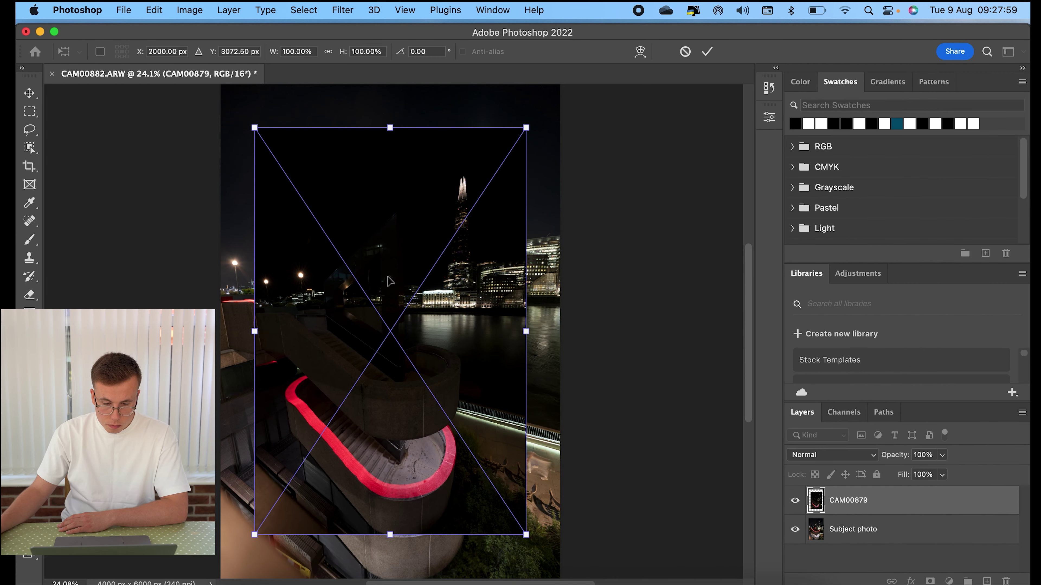
Move and scale CAM00879 to fill the 4000×6000 canvas.
{"action": "left_click_drag", "start_coordinate": [376, 249], "coordinate": [348, 213]}
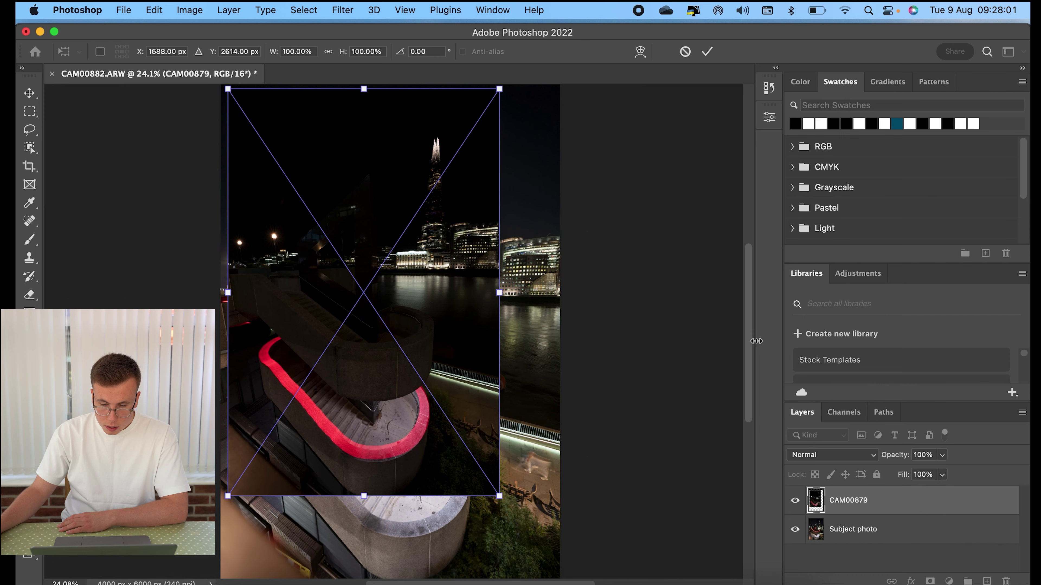
{"action": "scroll", "coordinate": [755, 340], "scroll_direction": "up", "scroll_amount": 5}
{"action": "left_click_drag", "start_coordinate": [298, 245], "coordinate": [291, 233]}
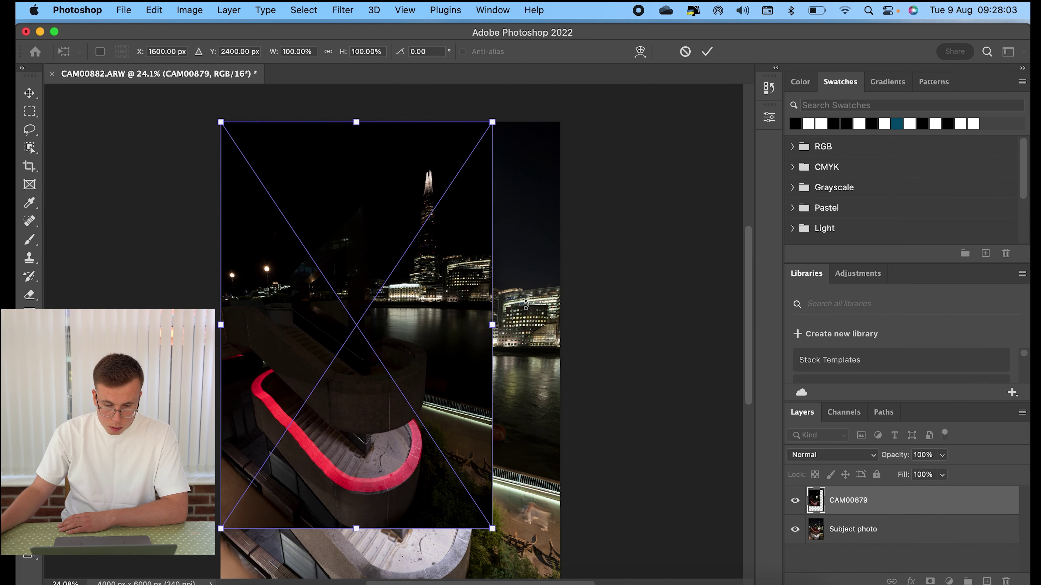
{"action": "left_click_drag", "start_coordinate": [748, 377], "coordinate": [748, 428]}
{"action": "left_click_drag", "start_coordinate": [491, 414], "coordinate": [560, 513]}
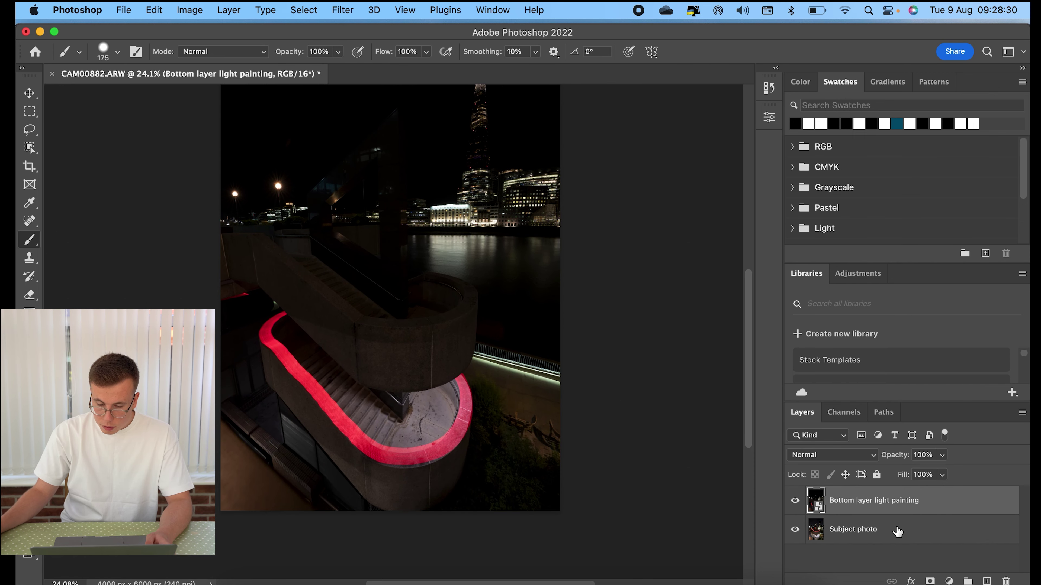
Rename the merged layer 'Subject photo x top level light painting' and move it above Bottom layer light painting.
{"action": "left_click", "coordinate": [877, 533]}
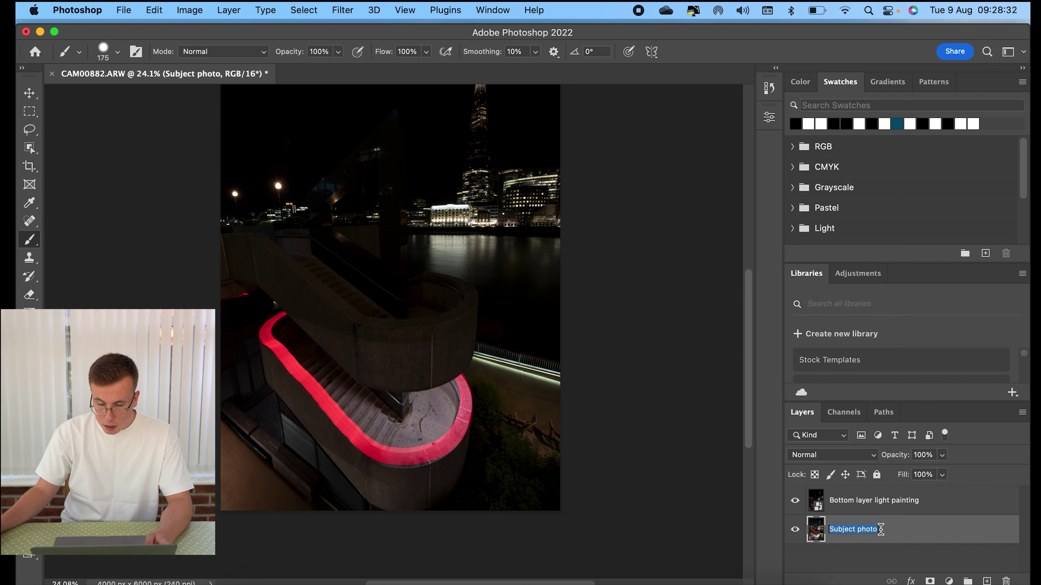
{"action": "left_click", "coordinate": [880, 529]}
{"action": "type", "text": "x top"}
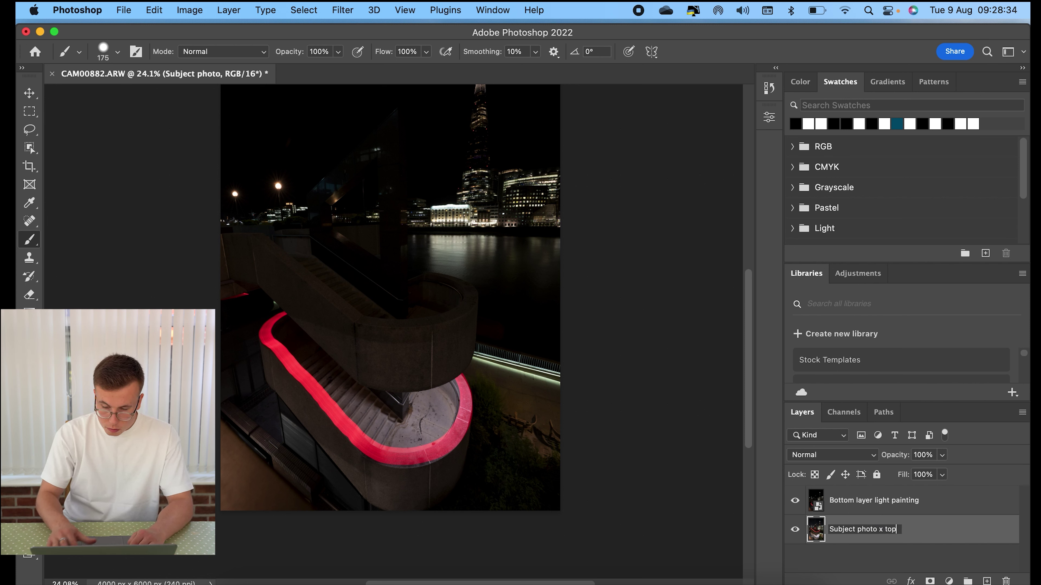
{"action": "type", "text": " level loght"}
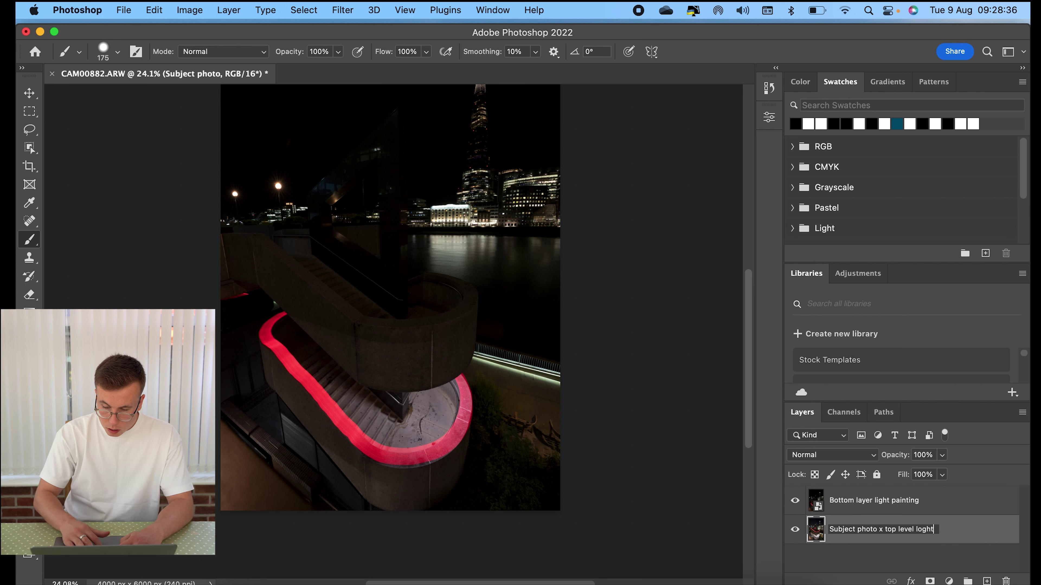
{"action": "key", "text": "BackSpace"}
{"action": "key", "text": "BackSpace"}
{"action": "type", "text": "ight pai"}
{"action": "type", "text": "ng"}
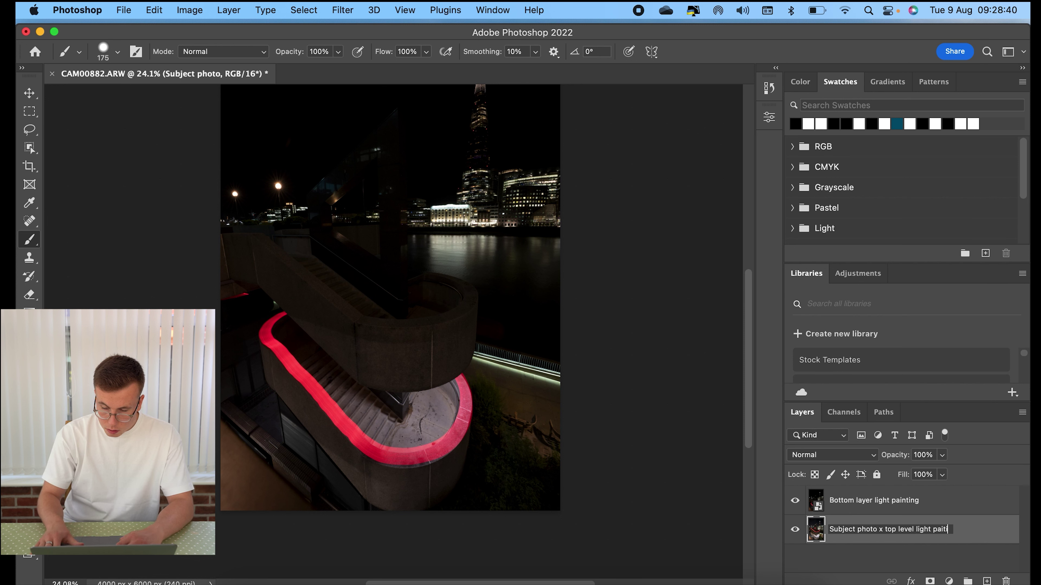
{"action": "key", "text": "BackSpace"}
{"action": "type", "text": "ting"}
{"action": "key", "text": "Return"}
{"action": "left_click_drag", "start_coordinate": [908, 539], "coordinate": [904, 492]}
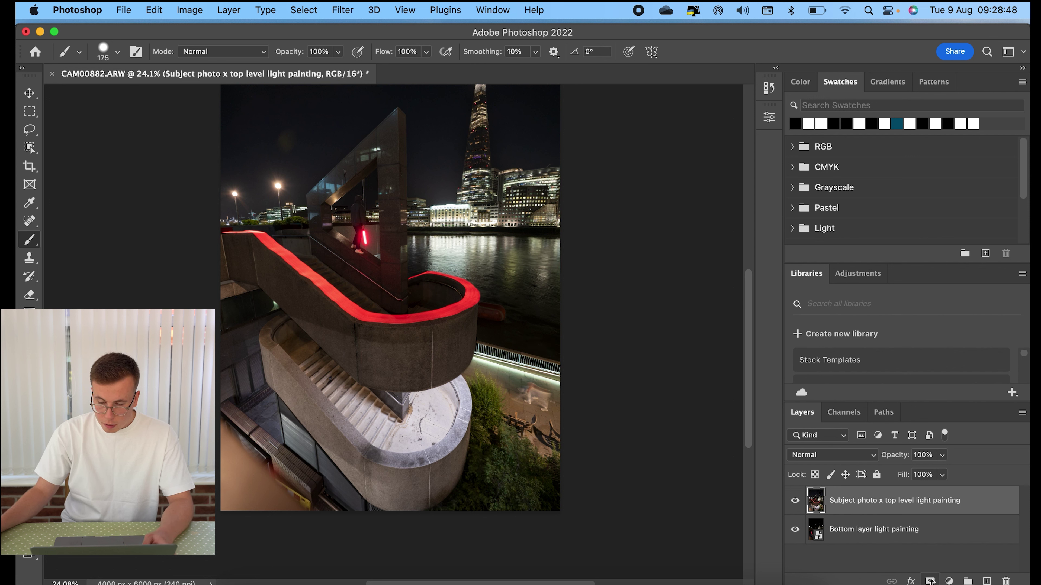
Mask the top layer with a large black brush to reveal the lower red trail around the bottom stairs.
{"action": "left_click", "coordinate": [930, 581]}
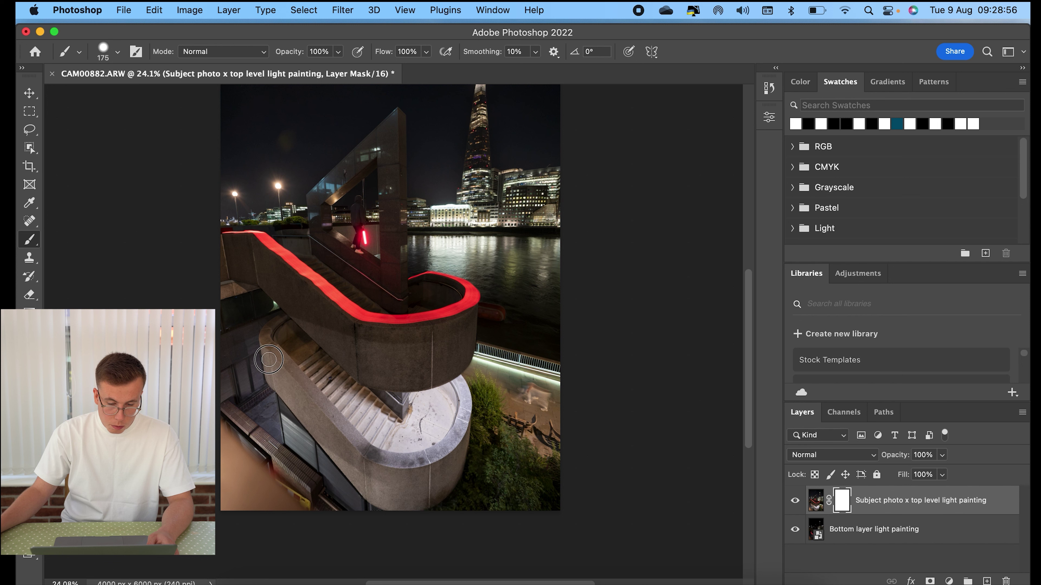
{"action": "key", "text": "x"}
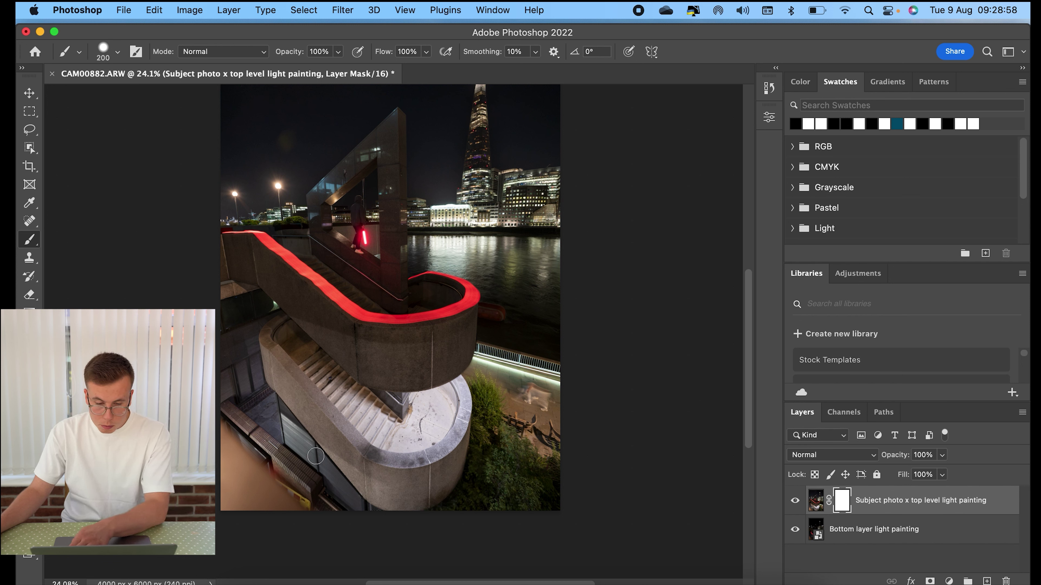
{"action": "mouse_move", "coordinate": [269, 333]}
{"action": "left_mouse_down"}
{"action": "mouse_move", "coordinate": [311, 333]}
{"action": "mouse_move", "coordinate": [272, 330]}
{"action": "mouse_move", "coordinate": [305, 367]}
{"action": "mouse_move", "coordinate": [275, 347]}
{"action": "mouse_move", "coordinate": [340, 396]}
{"action": "mouse_move", "coordinate": [406, 414]}
{"action": "mouse_move", "coordinate": [464, 404]}
{"action": "left_mouse_up"}
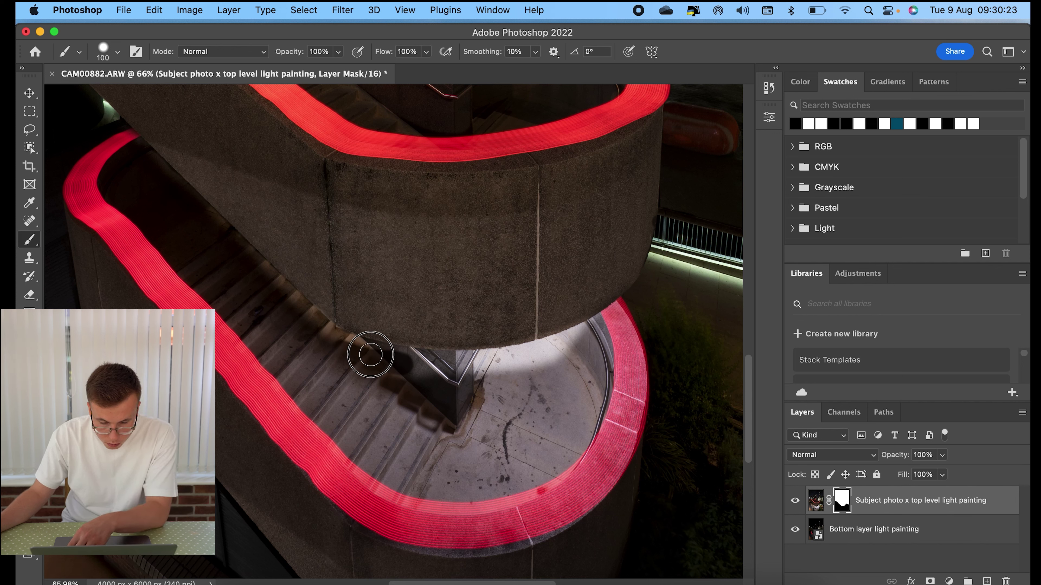
{"action": "mouse_move", "coordinate": [371, 354]}
{"action": "left_mouse_down"}
{"action": "mouse_move", "coordinate": [557, 344]}
{"action": "mouse_move", "coordinate": [624, 307]}
{"action": "mouse_move", "coordinate": [360, 376]}
{"action": "mouse_move", "coordinate": [325, 349]}
{"action": "left_mouse_up"}
{"action": "left_click_drag", "start_coordinate": [196, 217], "coordinate": [231, 246]}
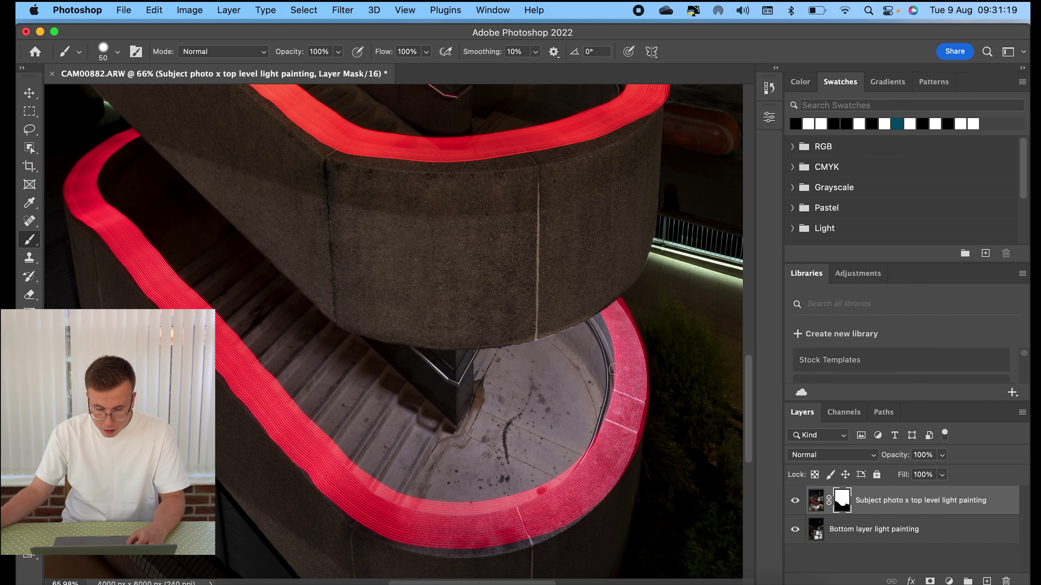
{"action": "scroll", "coordinate": [614, 368], "scroll_direction": "down", "scroll_amount": 10}
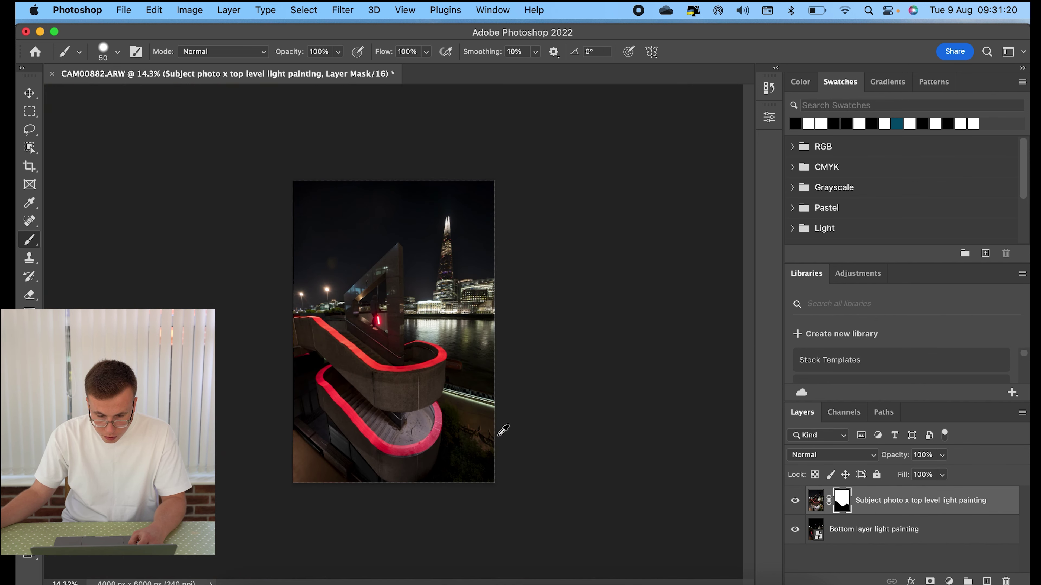
{"action": "scroll", "coordinate": [476, 430], "scroll_direction": "down", "scroll_amount": 4}
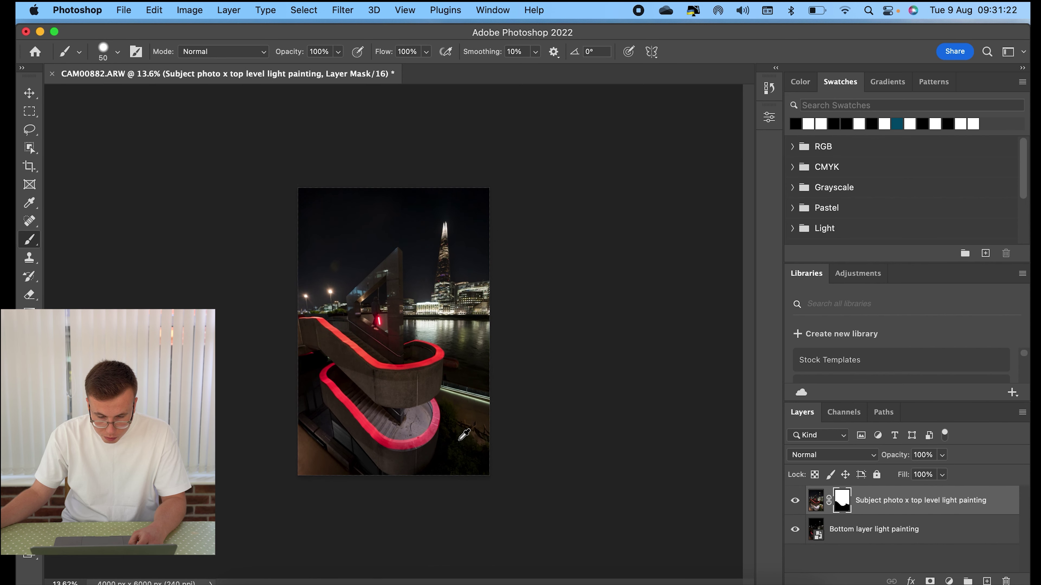
{"action": "scroll", "coordinate": [464, 434], "scroll_direction": "up", "scroll_amount": 5}
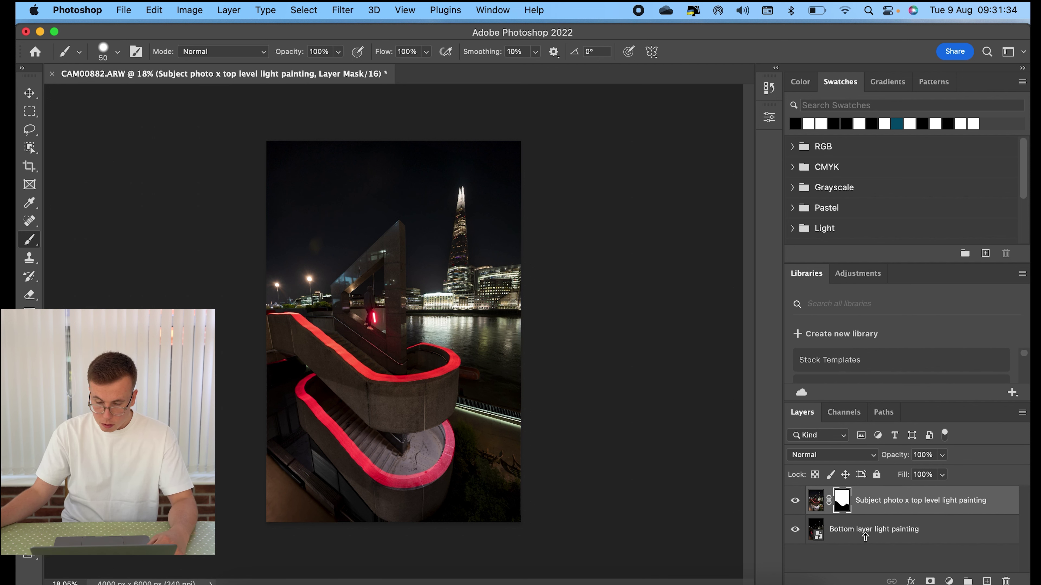
Select Bottom layer light painting and the top layer together and merge them.
{"action": "left_click", "coordinate": [916, 531]}
{"action": "left_click", "coordinate": [908, 506], "text": "shift"}
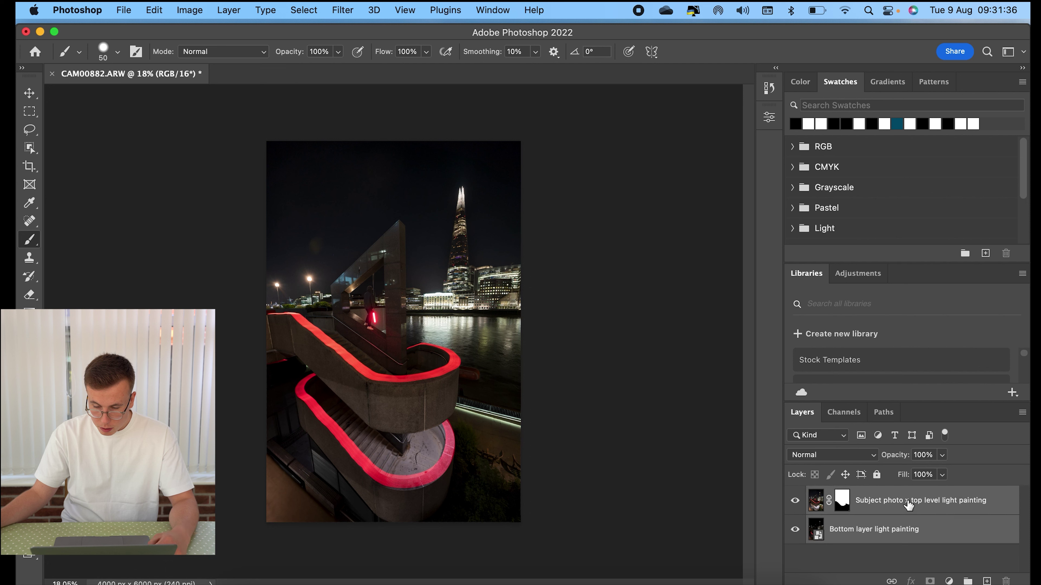
{"action": "right_click", "coordinate": [904, 496]}
{"action": "right_click", "coordinate": [963, 534]}
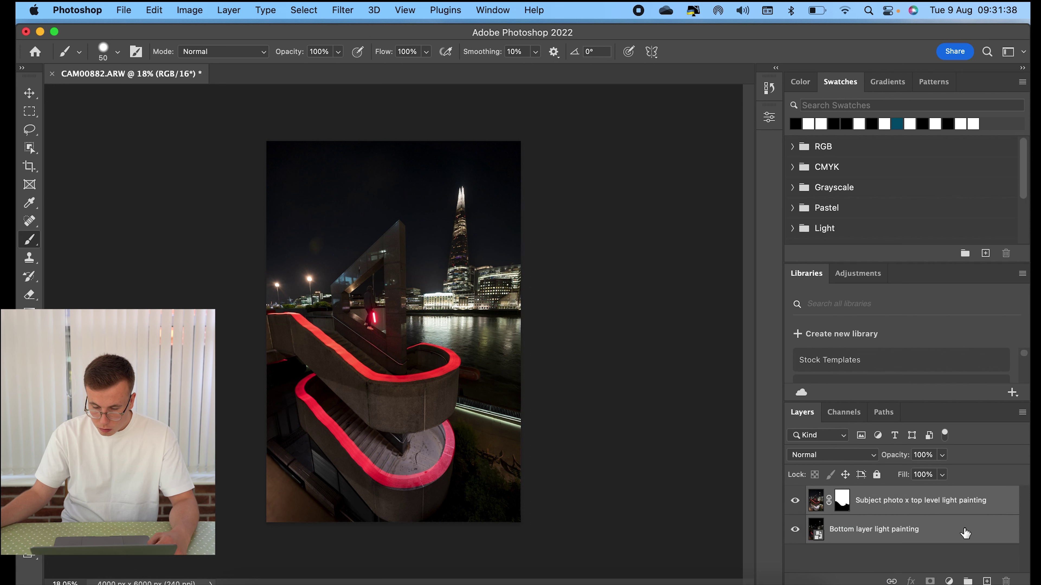
{"action": "right_click", "coordinate": [945, 509]}
{"action": "mouse_move", "coordinate": [854, 576]}
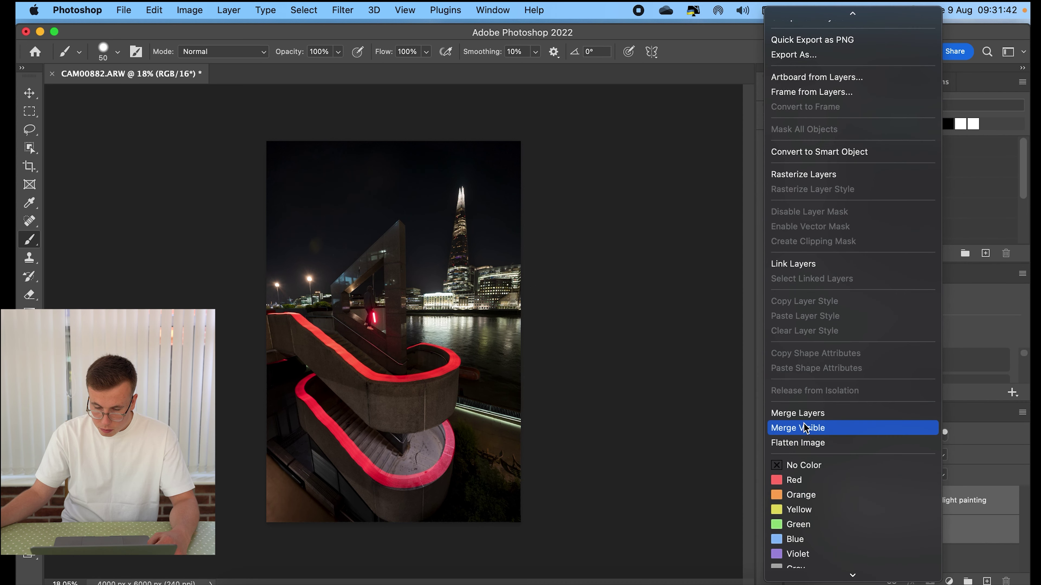
{"action": "left_click", "coordinate": [805, 412]}
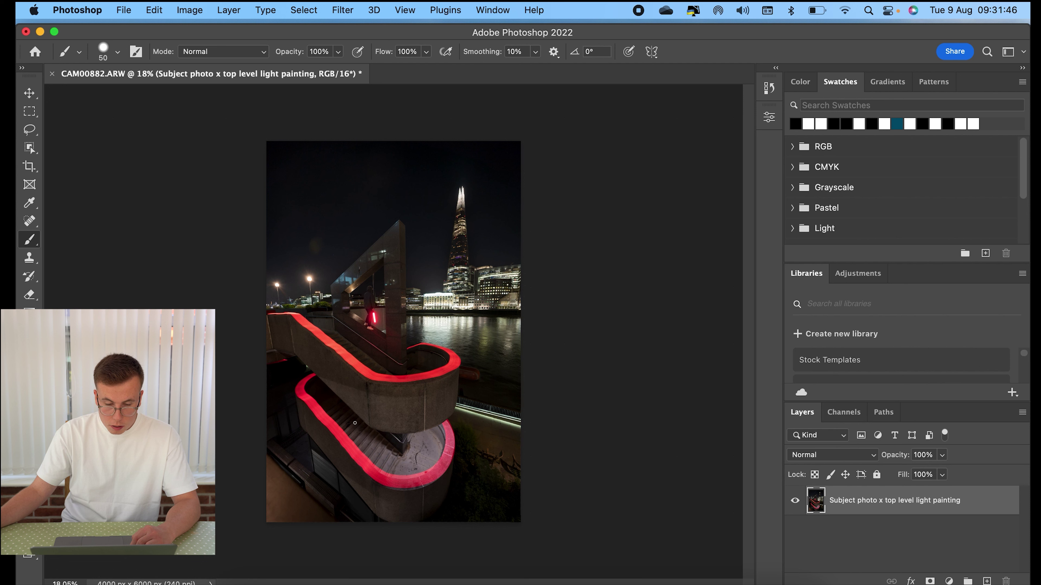
{"action": "key", "text": "bracketright"}
{"action": "key", "text": "bracketright"}
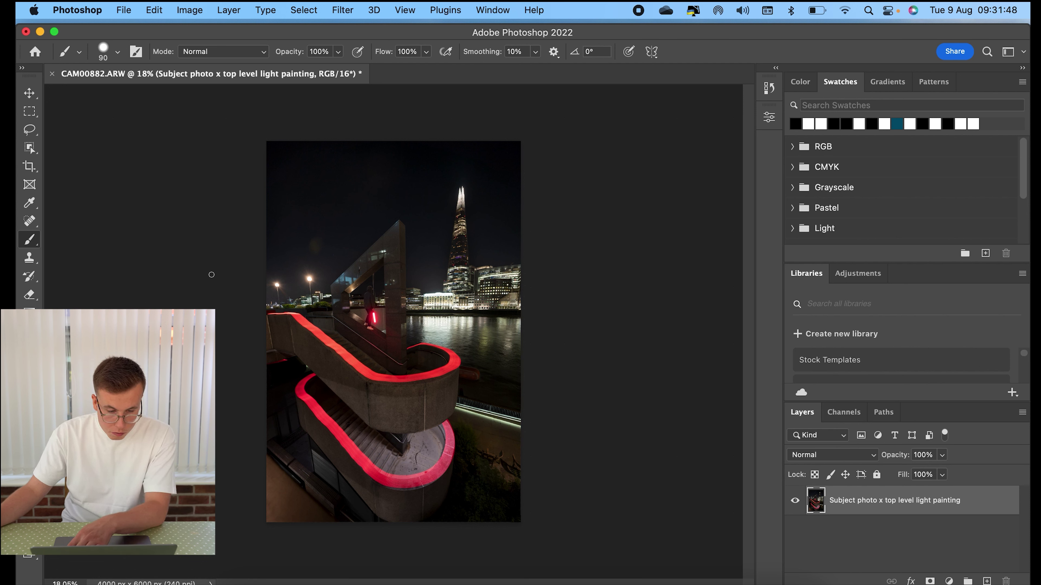
Heal the stray spot in the night sky with the Spot Healing Brush.
{"action": "left_click", "coordinate": [29, 221]}
{"action": "key", "text": "bracketright"}
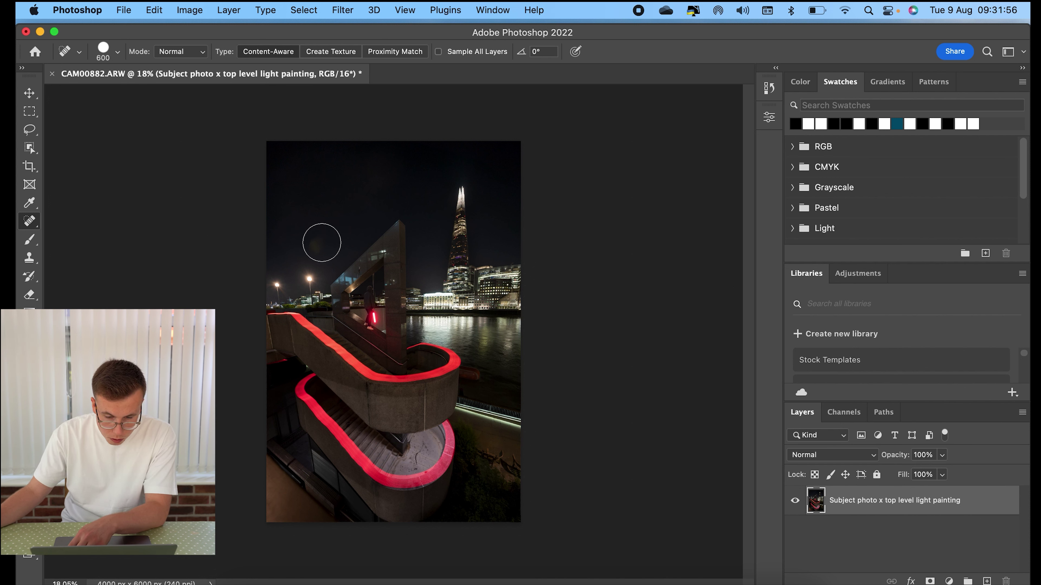
{"action": "left_click_drag", "start_coordinate": [321, 242], "coordinate": [335, 251]}
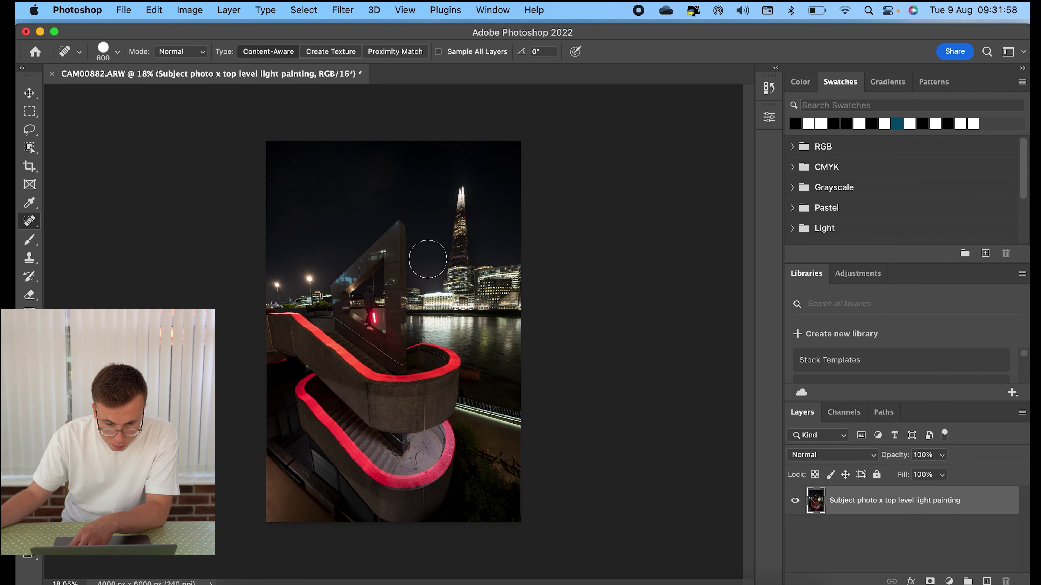
{"action": "key", "text": "v"}
{"action": "scroll", "coordinate": [506, 468], "scroll_direction": "up", "scroll_amount": 5}
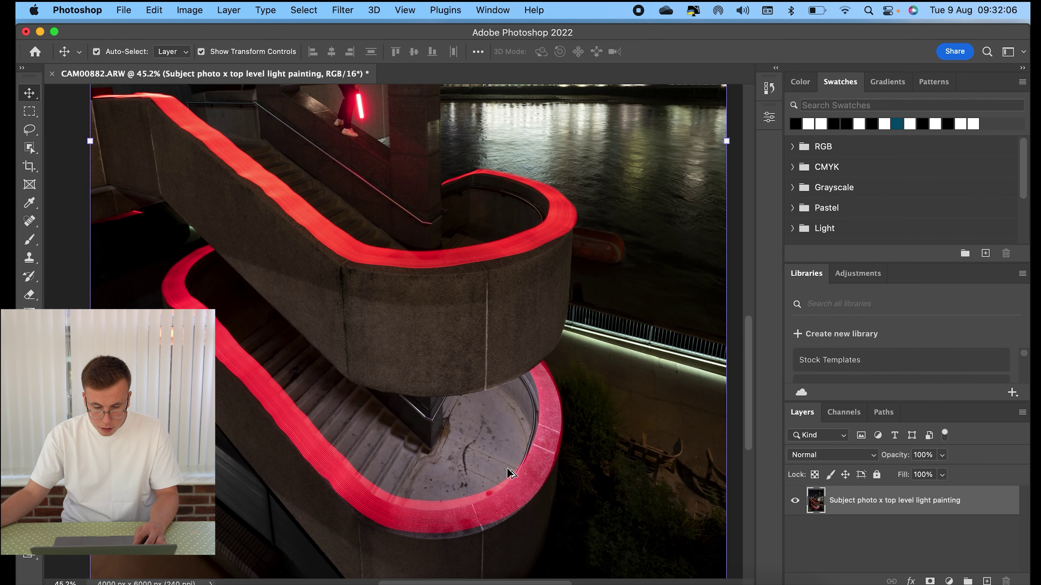
{"action": "scroll", "coordinate": [507, 468], "scroll_direction": "down", "scroll_amount": 1}
{"action": "scroll", "coordinate": [749, 404], "scroll_direction": "down", "scroll_amount": 5}
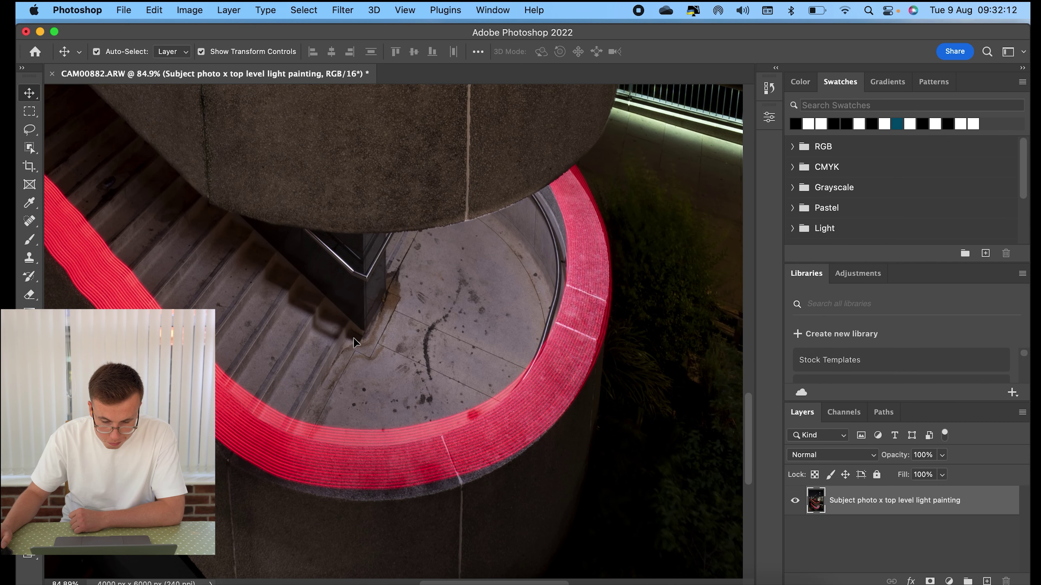
Shrink the healing brush and remove the dark marks, including the curved one, on the landing floor.
{"action": "left_click", "coordinate": [29, 221]}
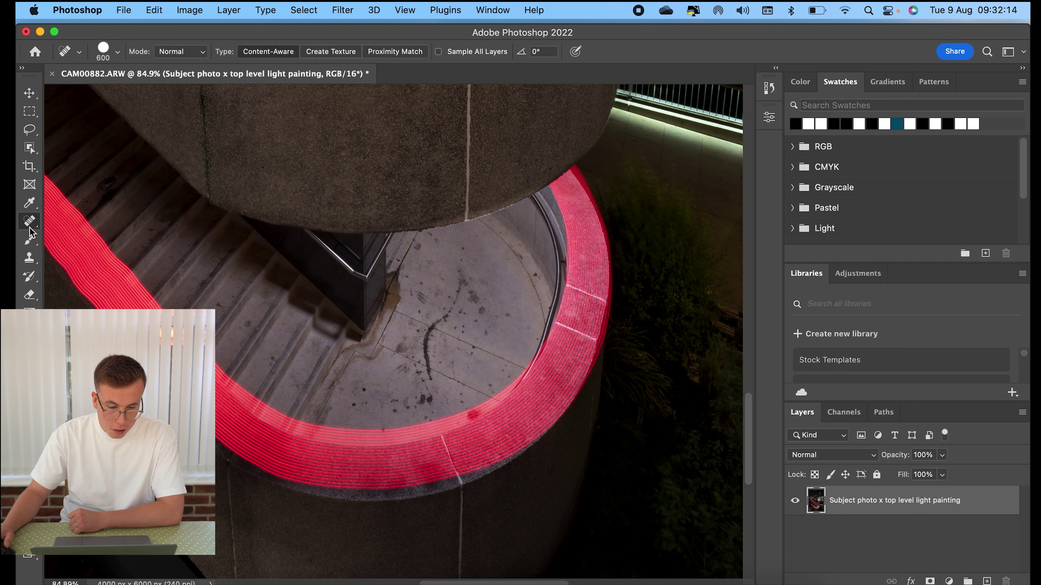
{"action": "key", "text": "bracketleft"}
{"action": "key", "text": "bracketleft"}
{"action": "key", "text": "bracketleft"}
{"action": "key", "text": "bracketleft"}
{"action": "key", "text": "bracketleft"}
{"action": "key", "text": "bracketleft"}
{"action": "key", "text": "bracketleft"}
{"action": "key", "text": "bracketleft"}
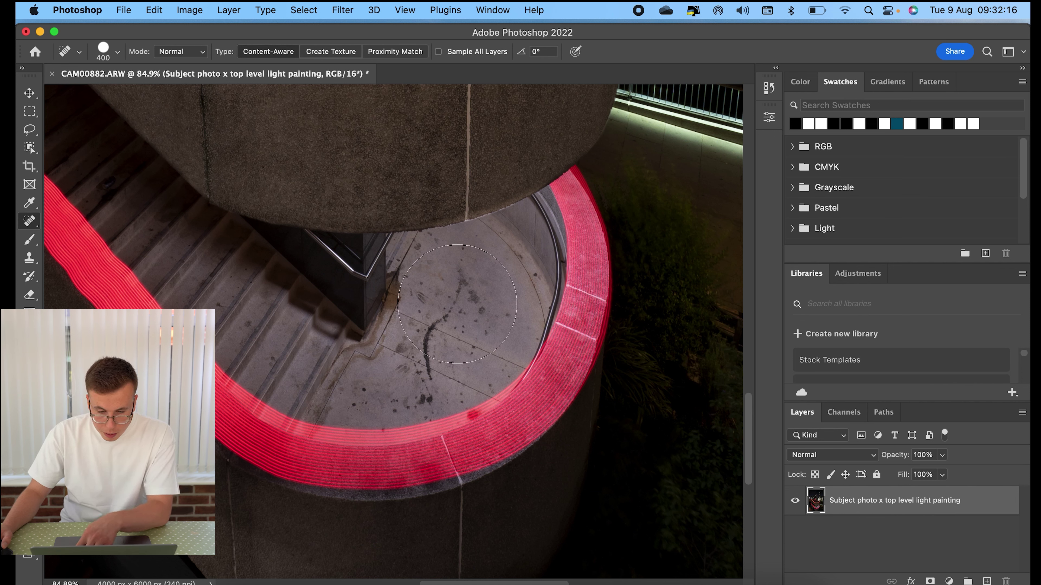
{"action": "key", "text": "bracketleft"}
{"action": "key", "text": "bracketleft"}
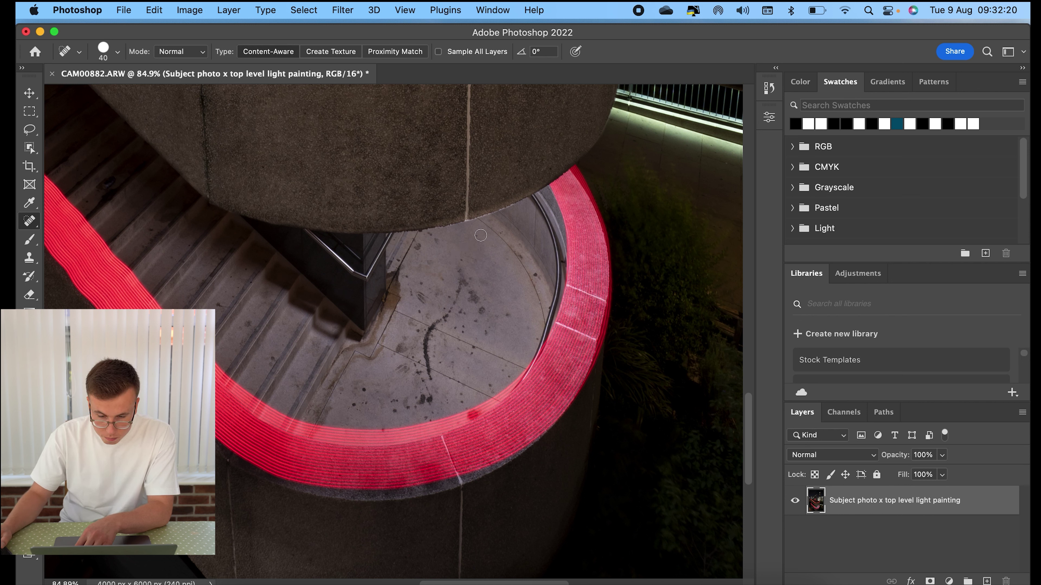
{"action": "left_click_drag", "start_coordinate": [458, 270], "coordinate": [473, 279]}
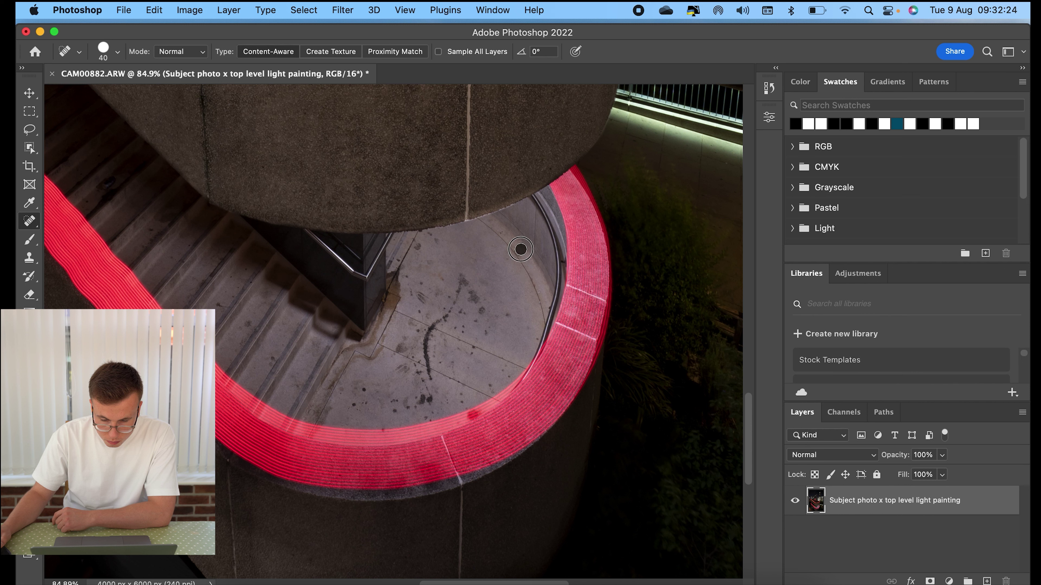
{"action": "key", "text": "bracketright"}
{"action": "key", "text": "bracketright"}
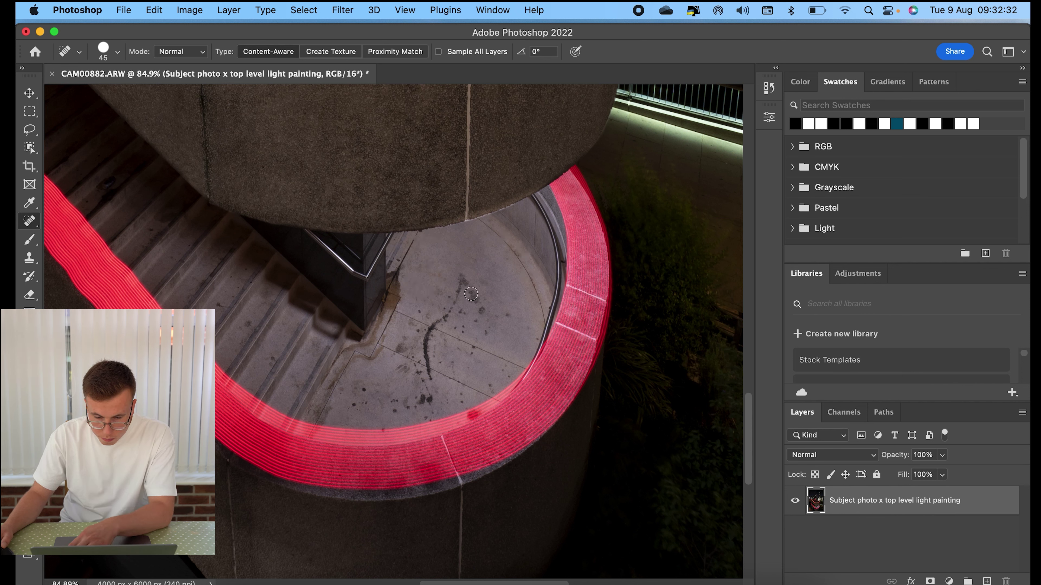
{"action": "mouse_move", "coordinate": [472, 287]}
{"action": "left_mouse_down"}
{"action": "mouse_move", "coordinate": [447, 324]}
{"action": "mouse_move", "coordinate": [406, 340]}
{"action": "mouse_move", "coordinate": [426, 371]}
{"action": "mouse_move", "coordinate": [381, 408]}
{"action": "left_mouse_up"}
Heal the remaining small spots, stains and red speck on the landing floor.
{"action": "left_click", "coordinate": [456, 400]}
{"action": "left_click_drag", "start_coordinate": [507, 370], "coordinate": [500, 373]}
{"action": "scroll", "coordinate": [403, 363], "scroll_direction": "right", "scroll_amount": 3}
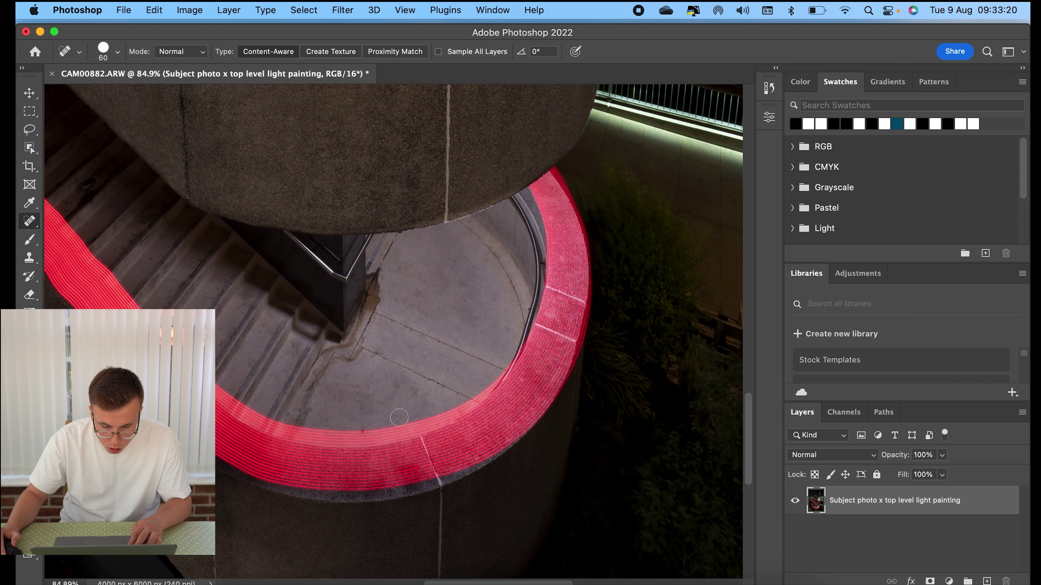
{"action": "left_click", "coordinate": [363, 428]}
{"action": "left_click", "coordinate": [378, 356]}
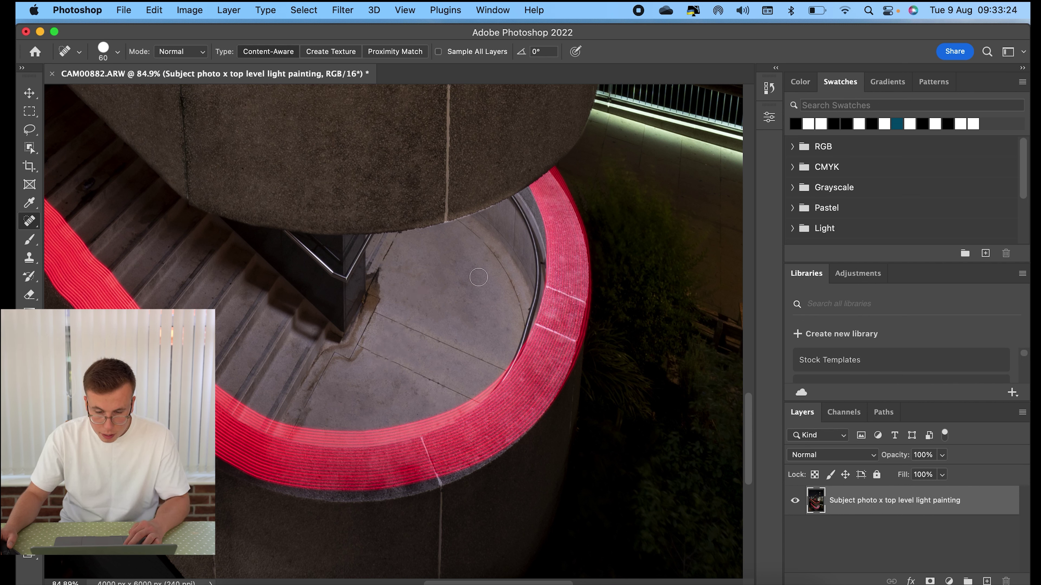
{"action": "left_click", "coordinate": [469, 284]}
Spot-heal the pale vertical seam down the concrete wall with a size-50 brush.
{"action": "scroll", "coordinate": [292, 205], "scroll_direction": "up", "scroll_amount": 5}
{"action": "scroll", "coordinate": [305, 209], "scroll_direction": "up", "scroll_amount": 8}
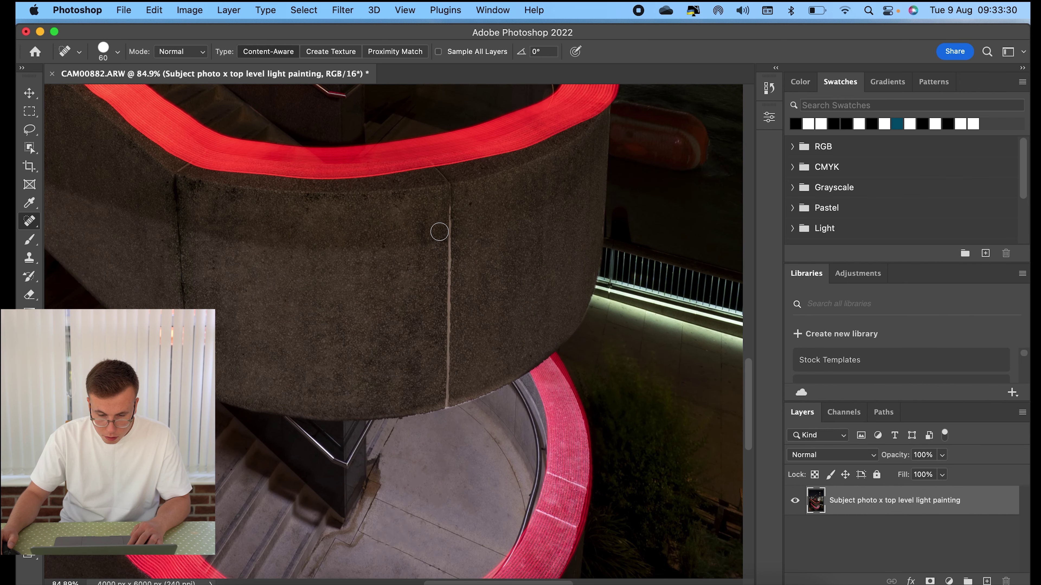
{"action": "key", "text": "bracketleft"}
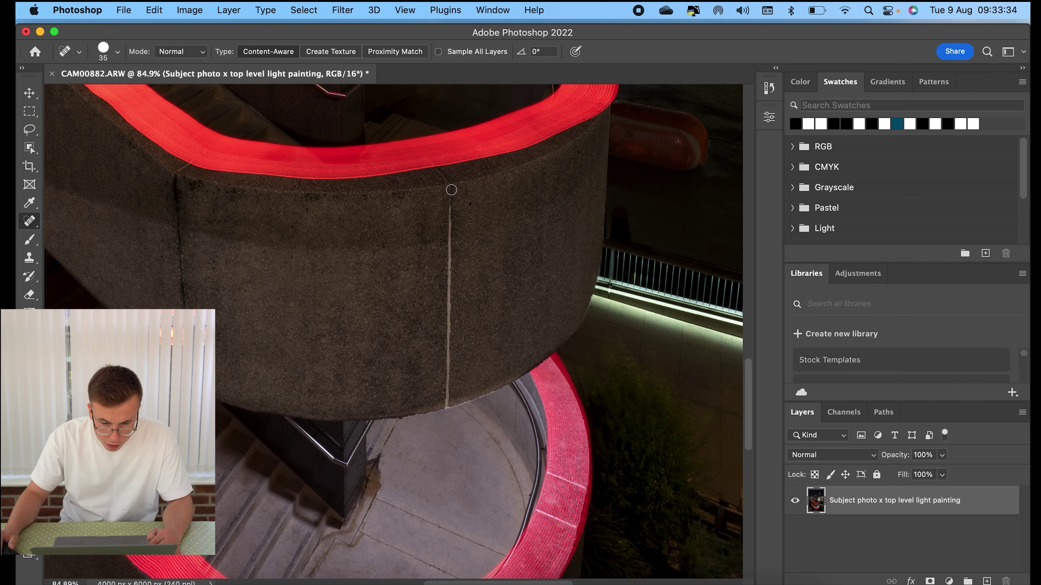
{"action": "left_click_drag", "start_coordinate": [451, 216], "coordinate": [450, 247]}
{"action": "left_click_drag", "start_coordinate": [449, 316], "coordinate": [447, 407]}
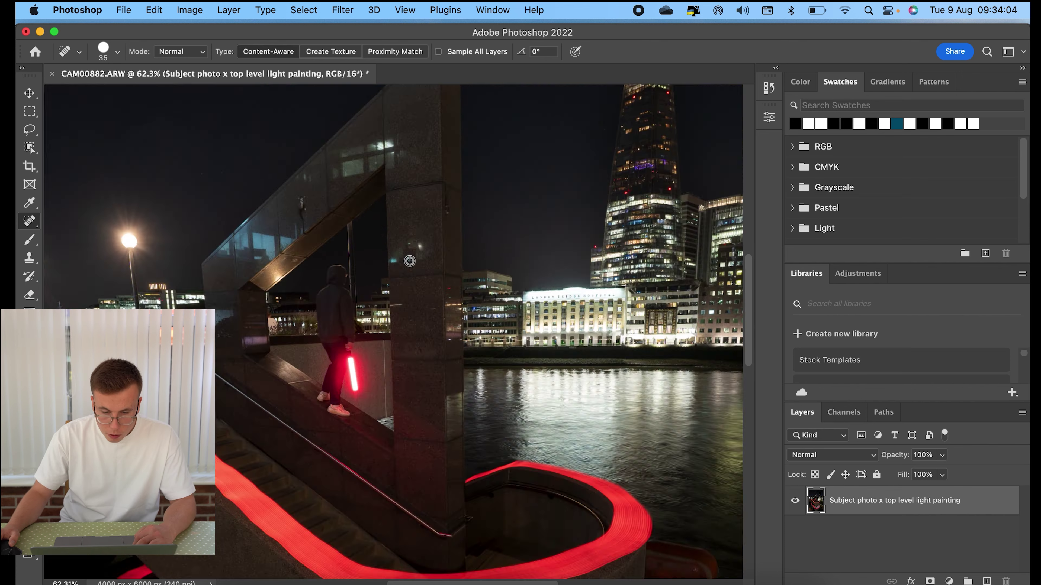
Heal the dark marks and blemishes on the stone pillar with the brush enlarged to 100.
{"action": "scroll", "coordinate": [408, 260], "scroll_direction": "down", "scroll_amount": 5}
{"action": "scroll", "coordinate": [349, 231], "scroll_direction": "up", "scroll_amount": 4}
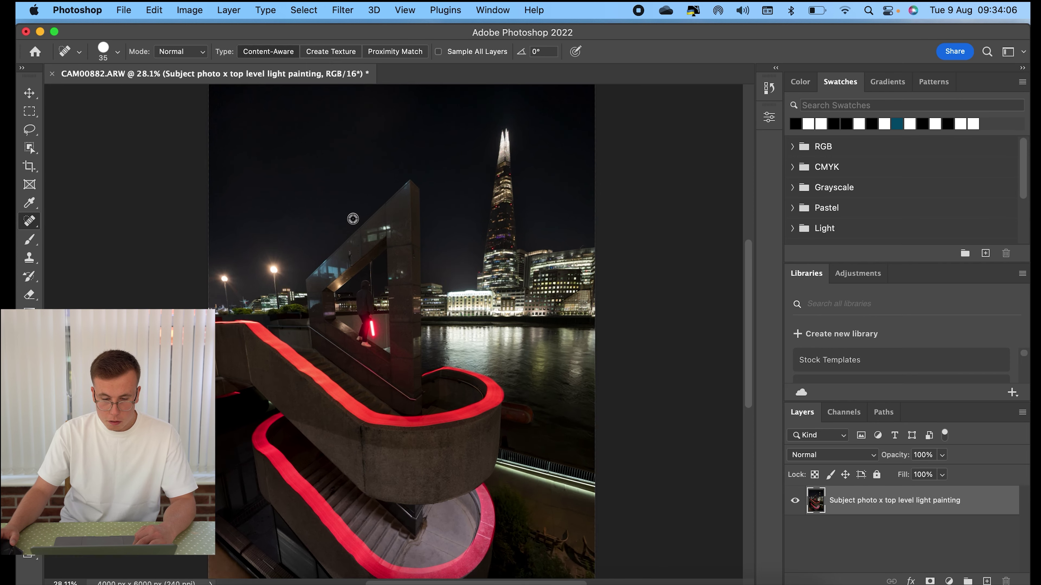
{"action": "scroll", "coordinate": [353, 219], "scroll_direction": "up", "scroll_amount": 2}
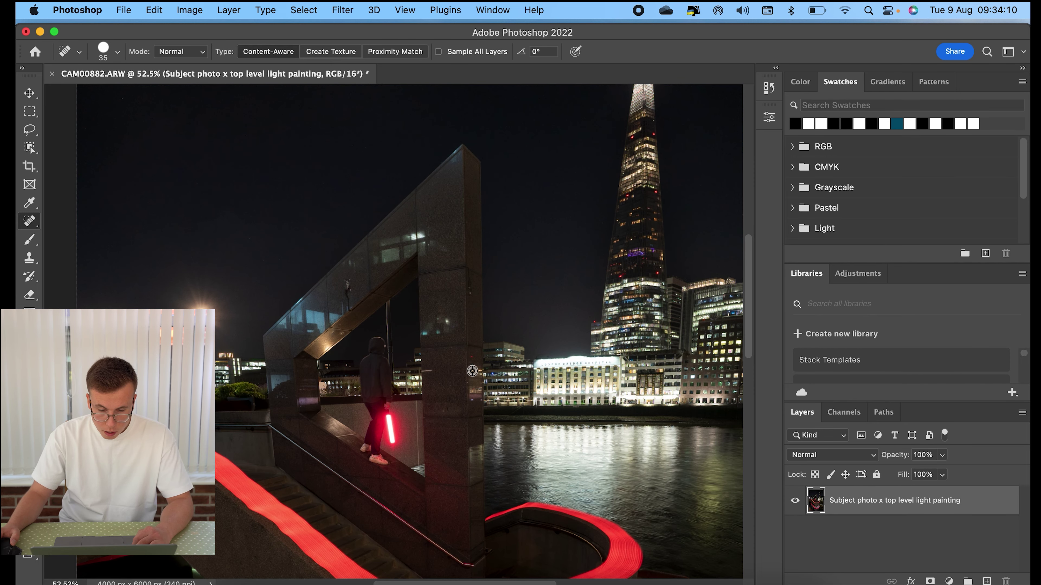
{"action": "scroll", "coordinate": [472, 370], "scroll_direction": "up", "scroll_amount": 2}
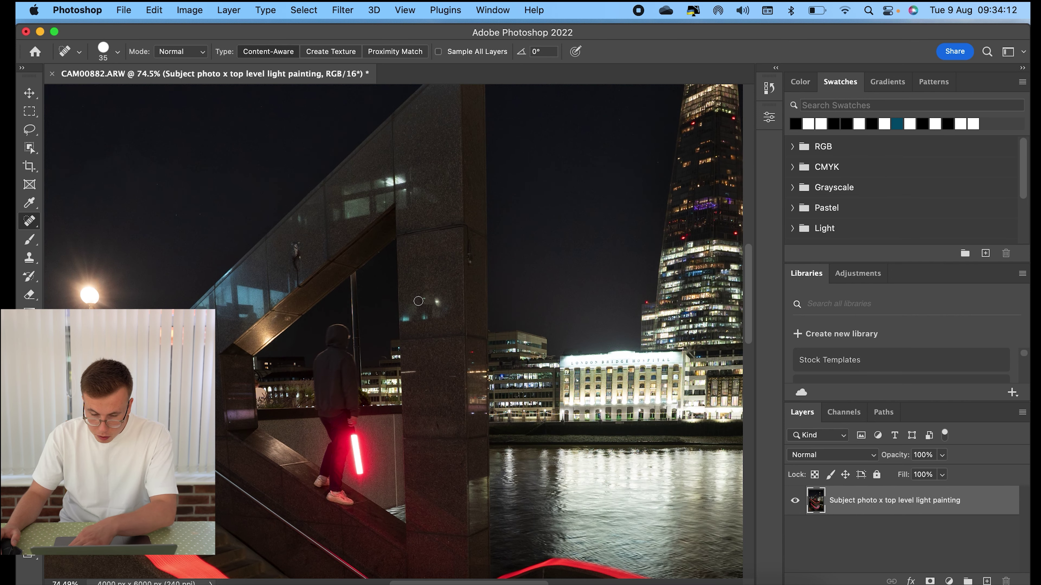
{"action": "key", "text": "bracketright"}
{"action": "key", "text": "bracketright"}
{"action": "key", "text": "bracketright"}
{"action": "key", "text": "bracketright"}
{"action": "key", "text": "bracketright"}
{"action": "key", "text": "bracketright"}
{"action": "key", "text": "bracketright"}
{"action": "key", "text": "bracketright"}
{"action": "key", "text": "bracketright"}
{"action": "left_click_drag", "start_coordinate": [430, 298], "coordinate": [424, 308]}
{"action": "left_click", "coordinate": [415, 316]}
{"action": "left_click", "coordinate": [433, 303]}
{"action": "left_click", "coordinate": [426, 275]}
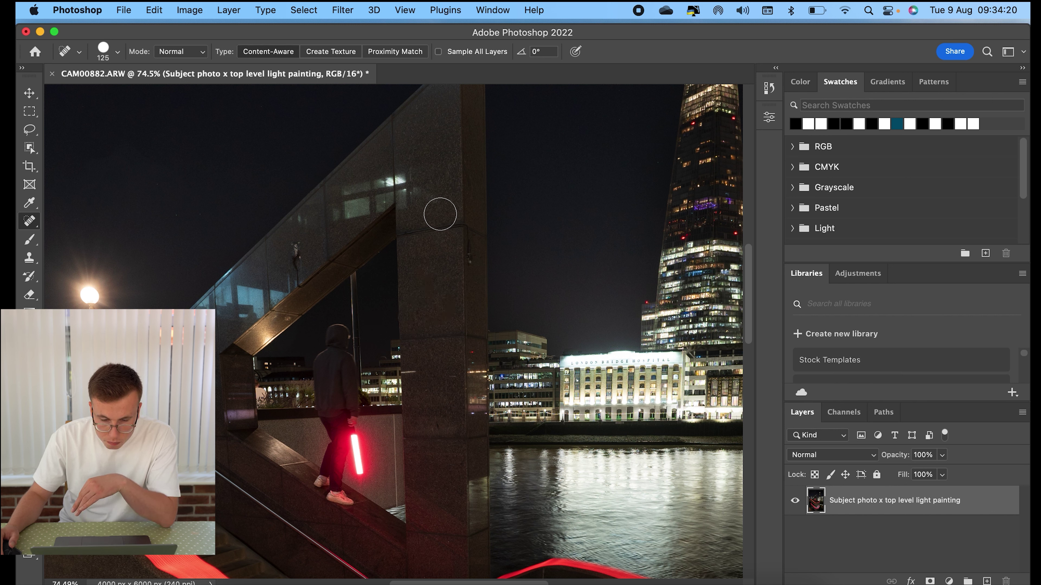
Heal two remaining spots high on the pillar, then switch to the Polygonal Lasso Tool.
{"action": "left_click", "coordinate": [421, 195]}
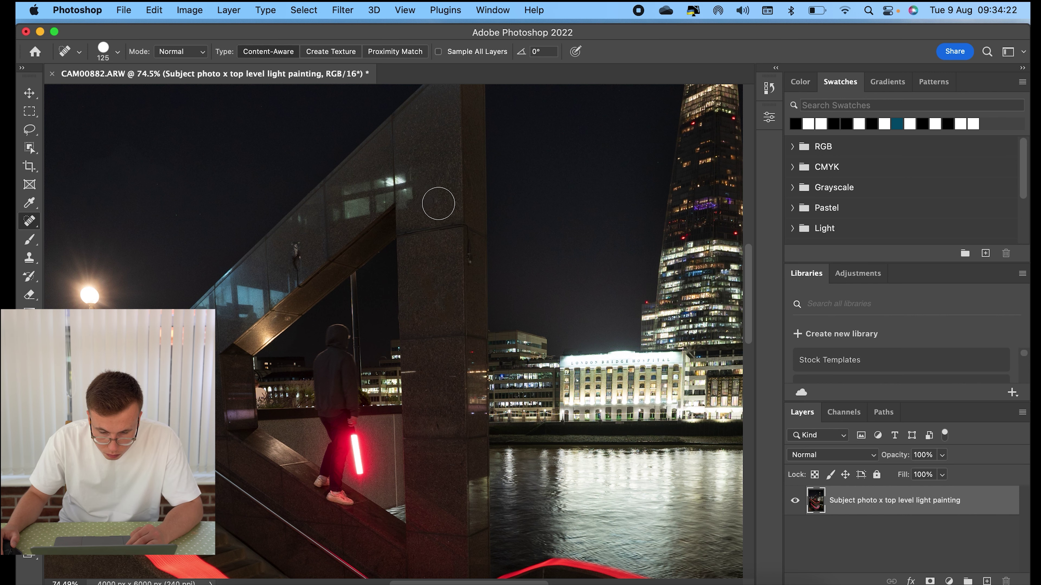
{"action": "left_click", "coordinate": [423, 197]}
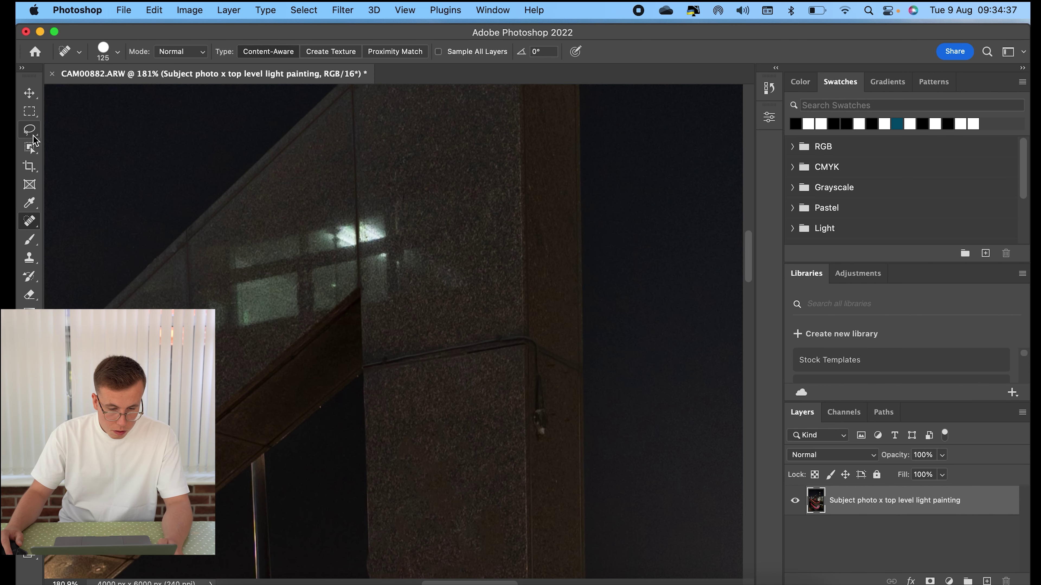
{"action": "left_click", "coordinate": [34, 138]}
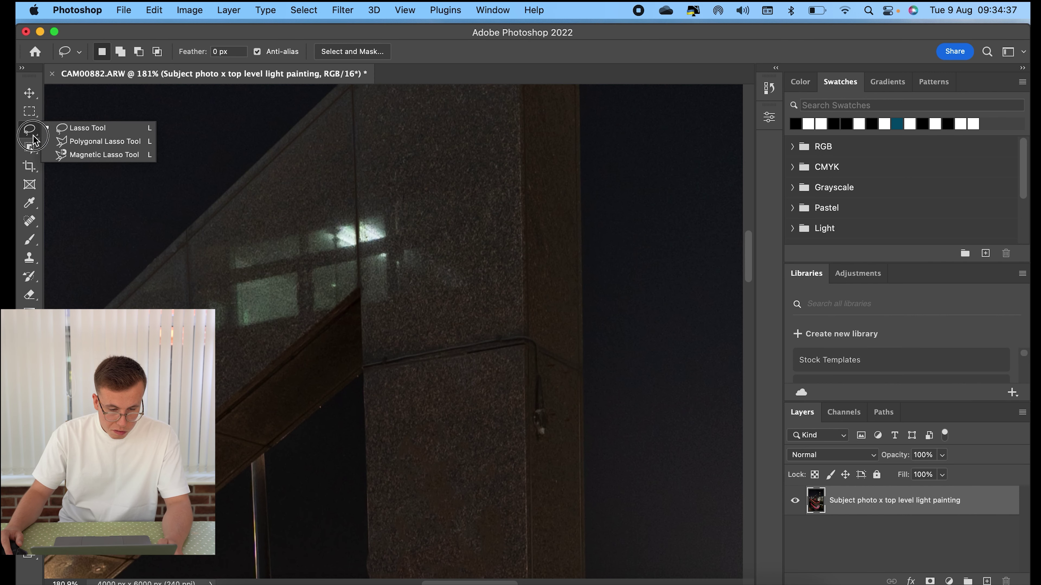
{"action": "left_click", "coordinate": [98, 141]}
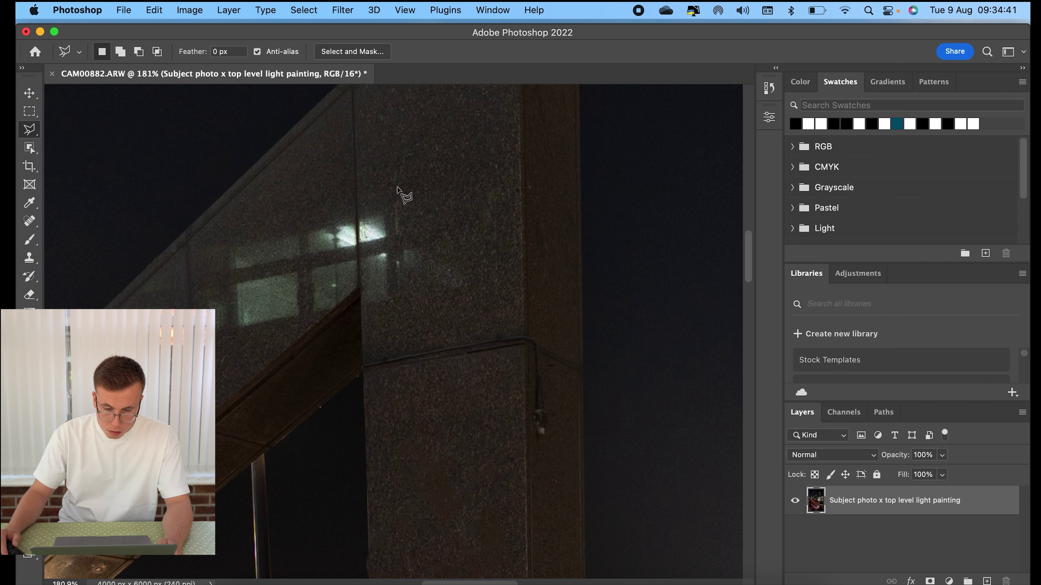
Outline the bright window reflection on the pillar with a closed polygonal selection.
{"action": "left_click", "coordinate": [357, 194]}
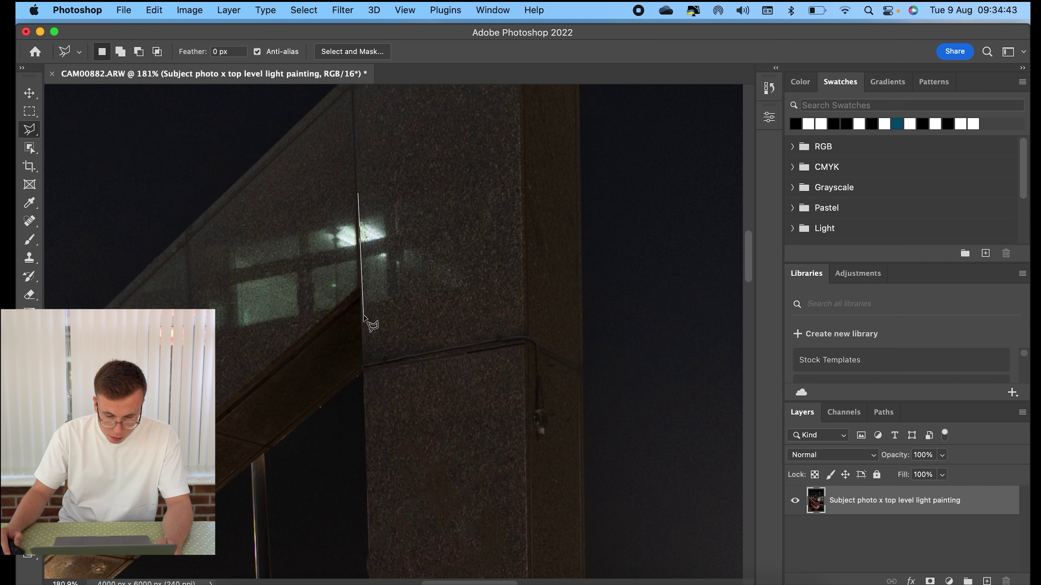
{"action": "left_click", "coordinate": [362, 316]}
{"action": "left_click", "coordinate": [475, 293]}
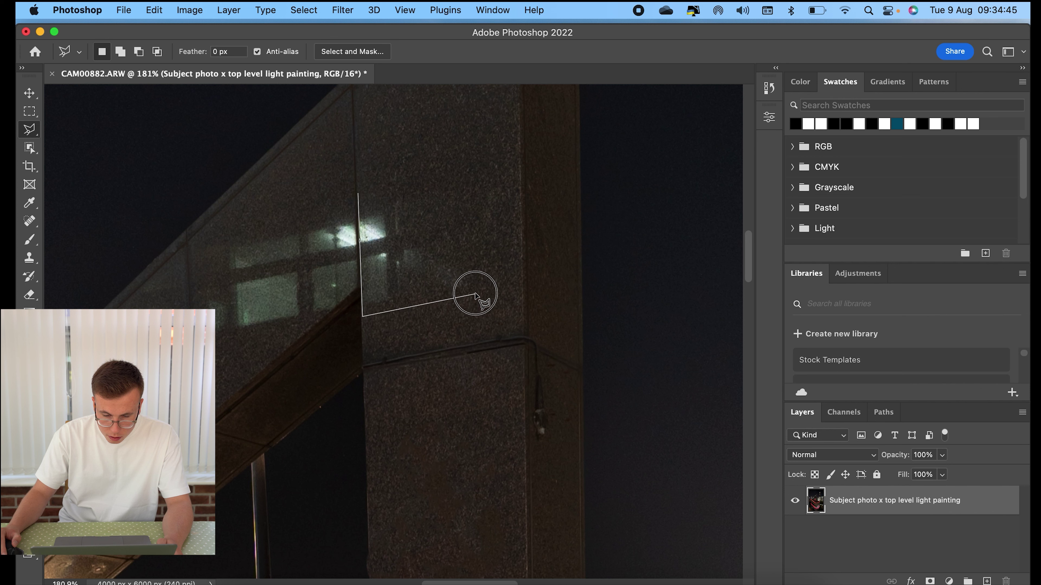
{"action": "left_click", "coordinate": [475, 268]}
{"action": "left_click", "coordinate": [411, 239]}
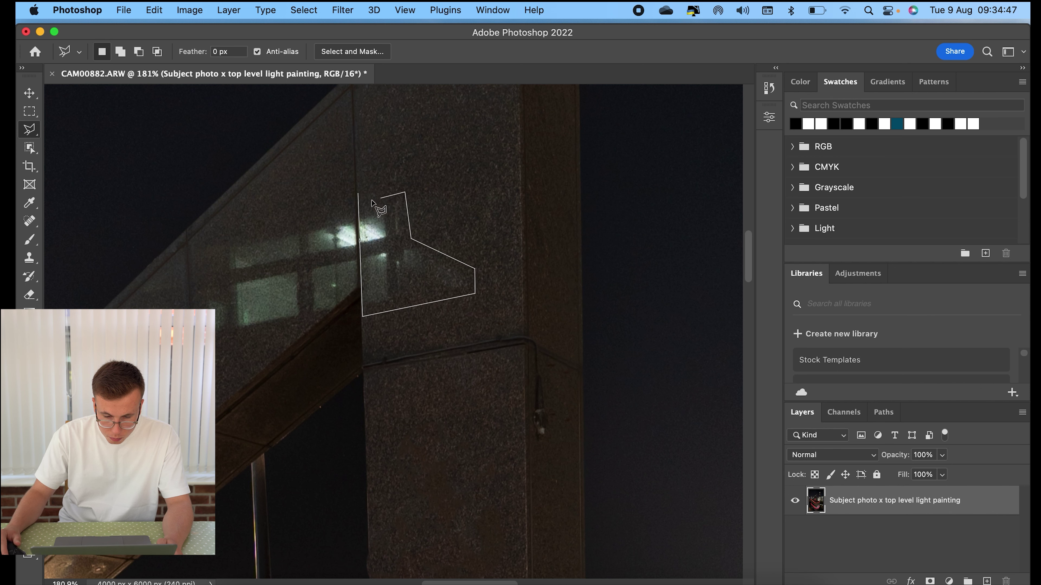
{"action": "left_click", "coordinate": [360, 197]}
{"action": "left_click", "coordinate": [124, 10]}
Content-aware fill the reflection onto a new layer, excluding the window from sampling, then deselect.
{"action": "mouse_move", "coordinate": [156, 8]}
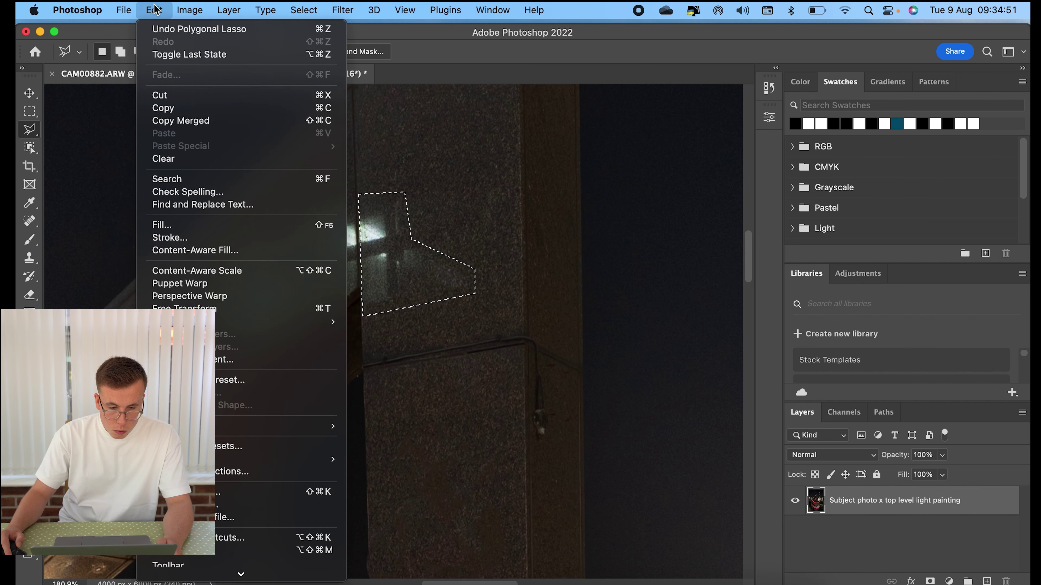
{"action": "left_click", "coordinate": [225, 251]}
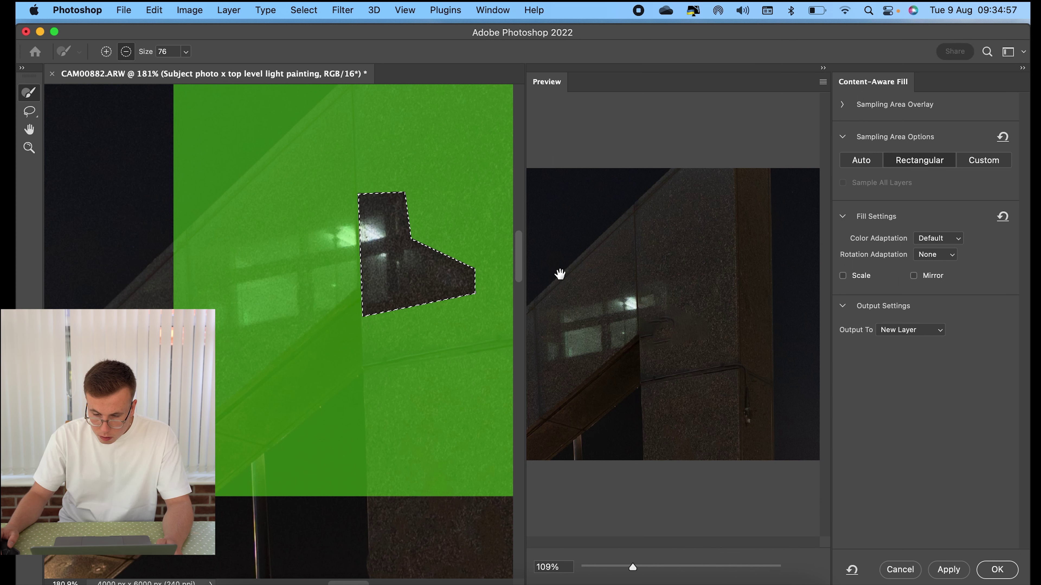
{"action": "mouse_move", "coordinate": [259, 274]}
{"action": "left_mouse_down"}
{"action": "mouse_move", "coordinate": [263, 240]}
{"action": "mouse_move", "coordinate": [246, 299]}
{"action": "mouse_move", "coordinate": [312, 255]}
{"action": "mouse_move", "coordinate": [299, 309]}
{"action": "mouse_move", "coordinate": [325, 224]}
{"action": "mouse_move", "coordinate": [309, 240]}
{"action": "mouse_move", "coordinate": [314, 229]}
{"action": "mouse_move", "coordinate": [350, 223]}
{"action": "left_mouse_up"}
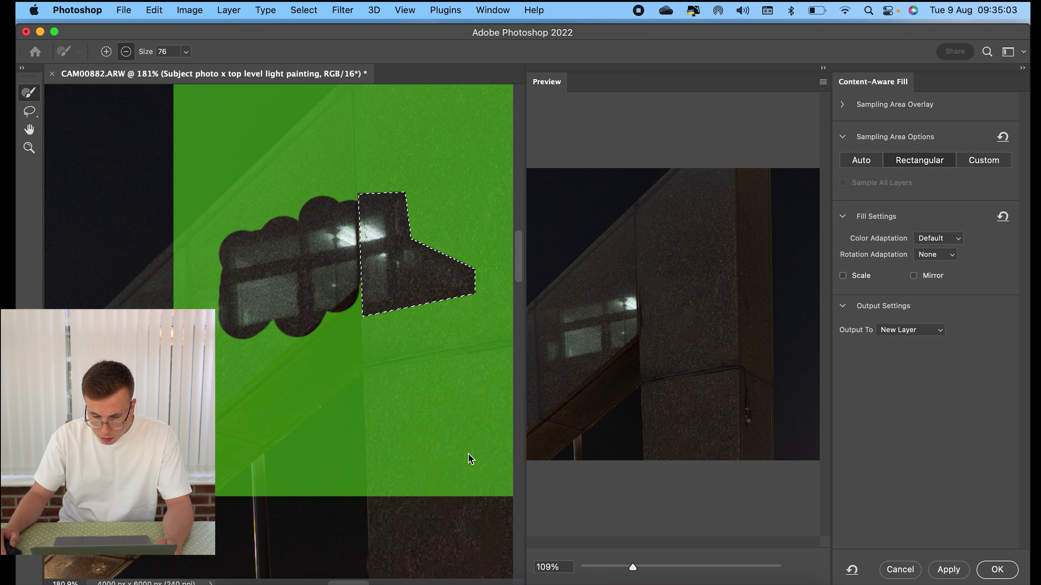
{"action": "left_click", "coordinate": [997, 569]}
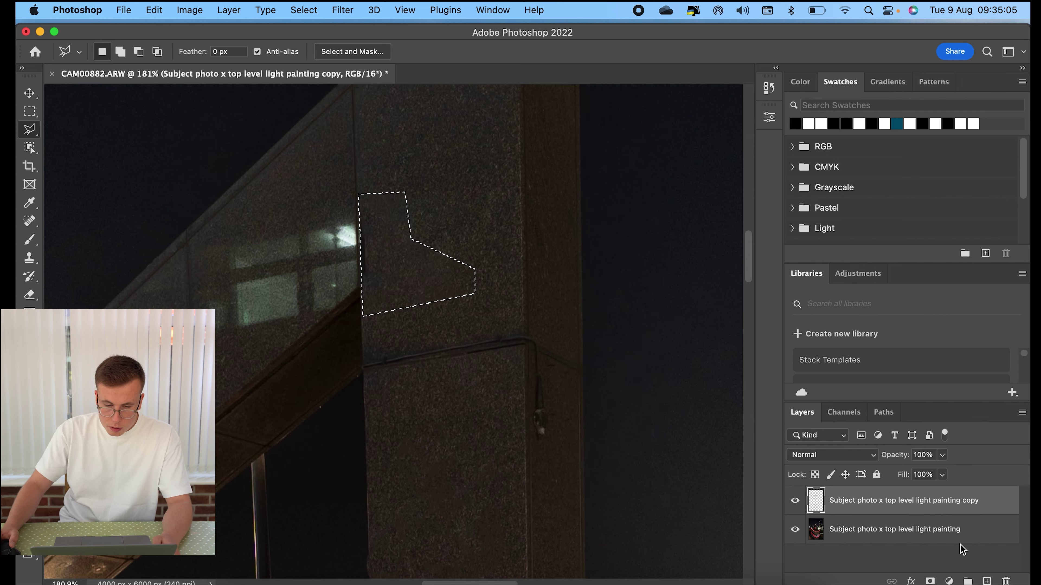
{"action": "key", "text": "super+d"}
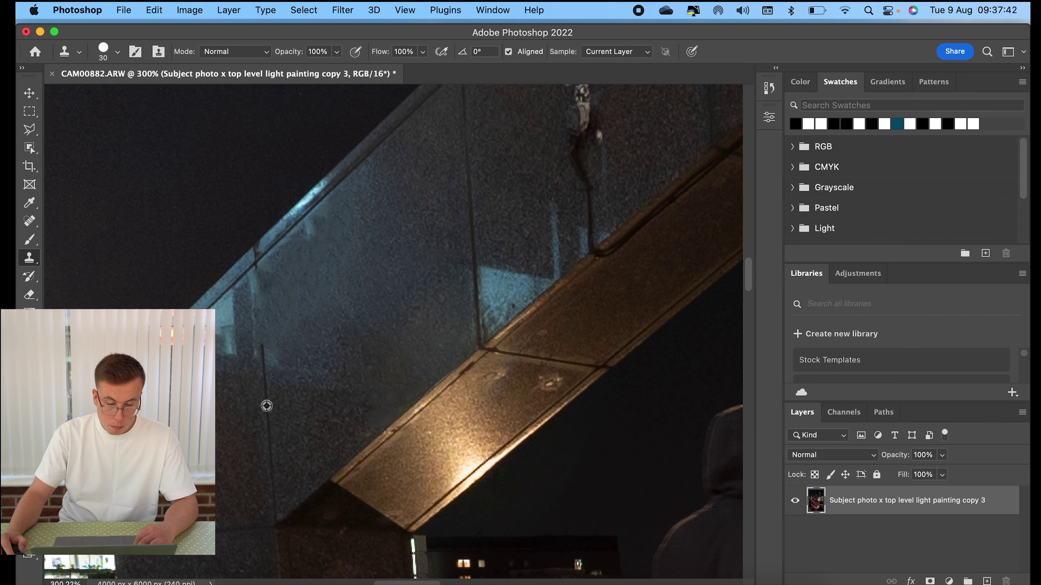
Clone-stamp clean texture from the glass panel over its marks.
{"action": "left_click", "coordinate": [266, 406], "text": "alt"}
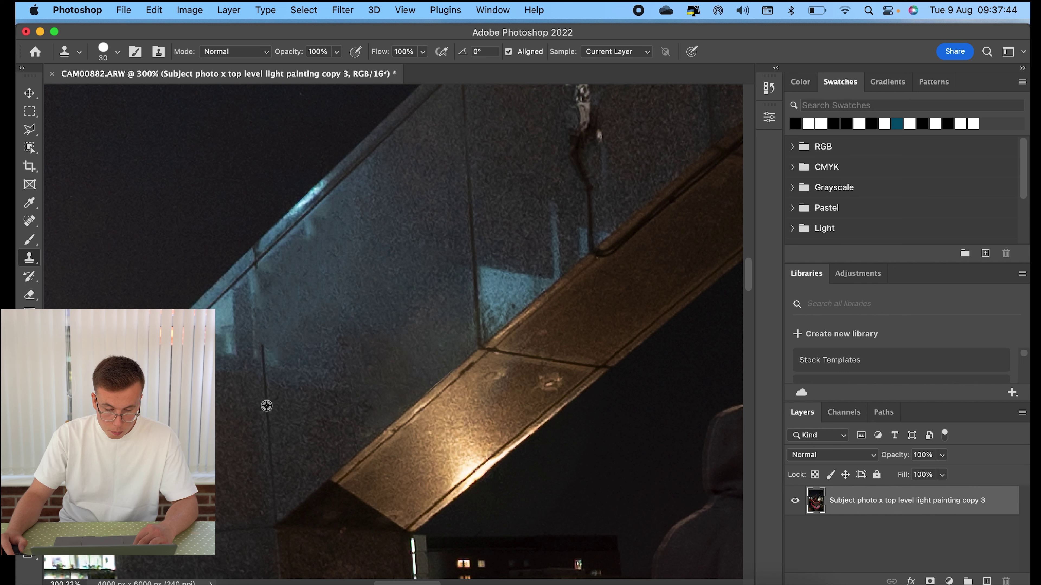
{"action": "left_click_drag", "start_coordinate": [261, 339], "coordinate": [261, 323]}
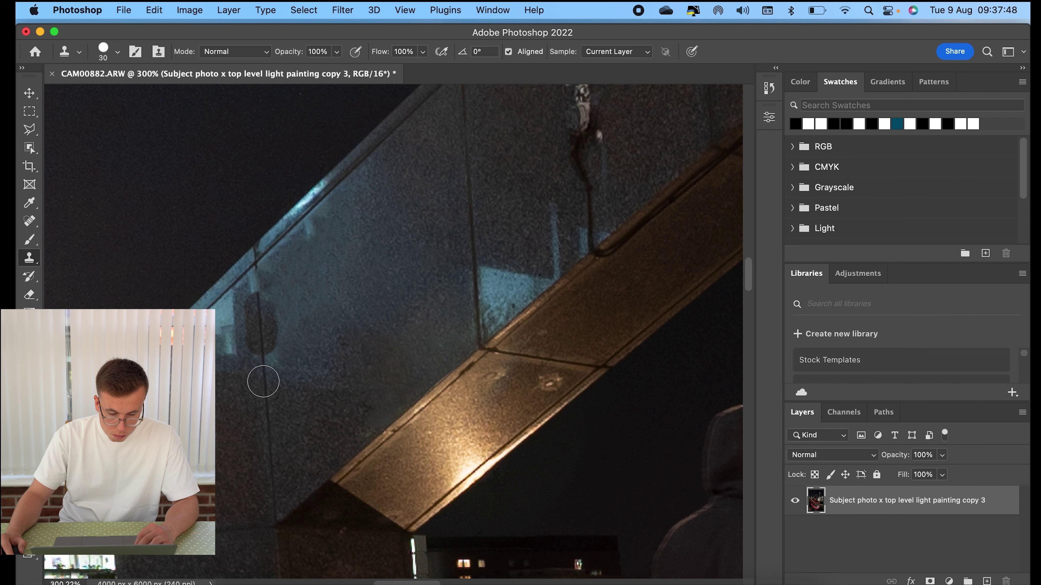
{"action": "left_click_drag", "start_coordinate": [263, 382], "coordinate": [258, 272]}
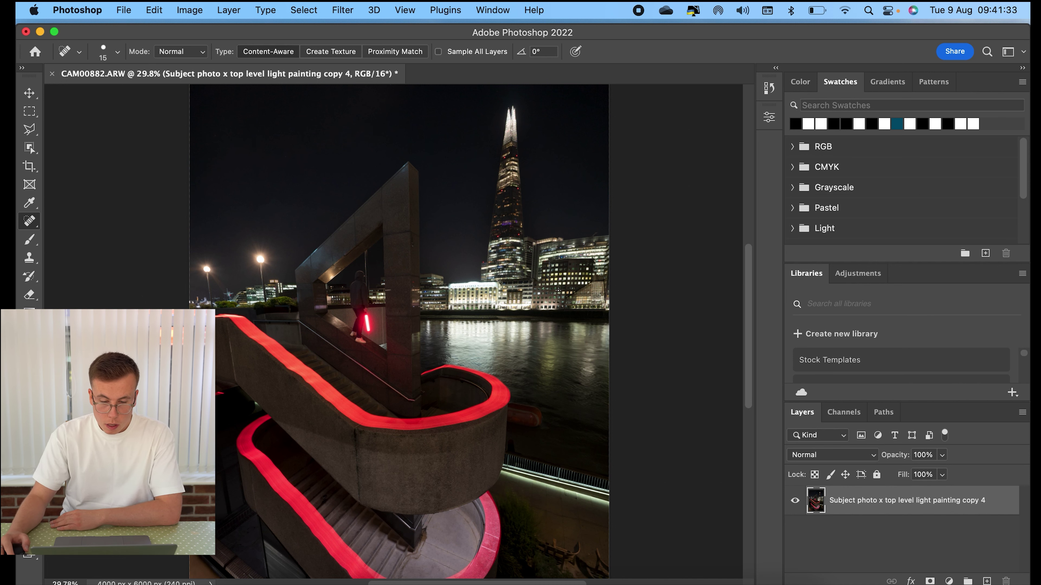
Save the retouched composite as CAM00882-Edit.tif, confirming the background-save warning.
{"action": "left_click_drag", "start_coordinate": [746, 301], "coordinate": [758, 355]}
{"action": "scroll", "coordinate": [506, 293], "scroll_direction": "down", "scroll_amount": 10}
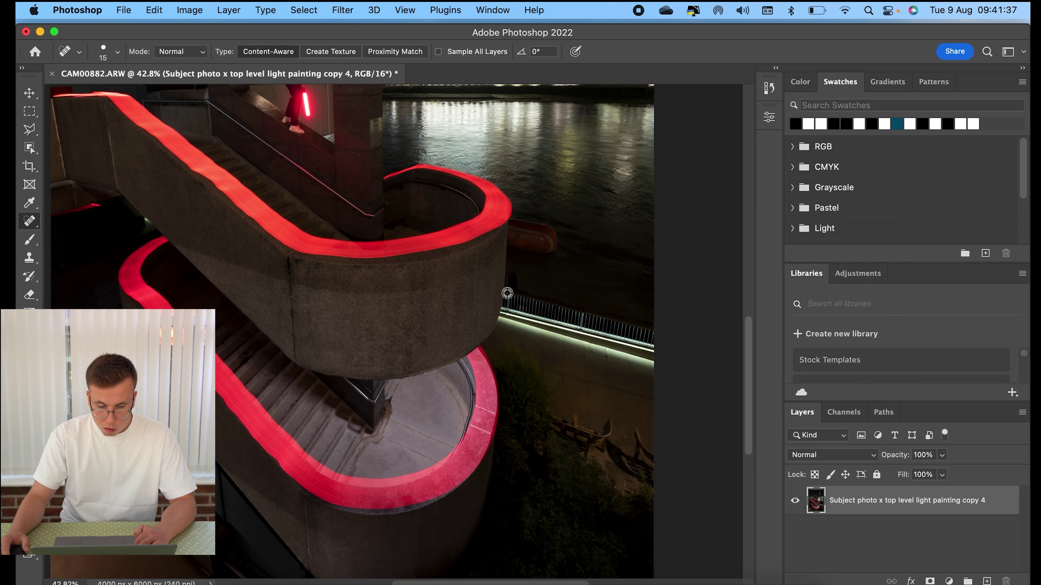
{"action": "scroll", "coordinate": [506, 292], "scroll_direction": "up", "scroll_amount": 3}
{"action": "scroll", "coordinate": [345, 317], "scroll_direction": "up", "scroll_amount": 5}
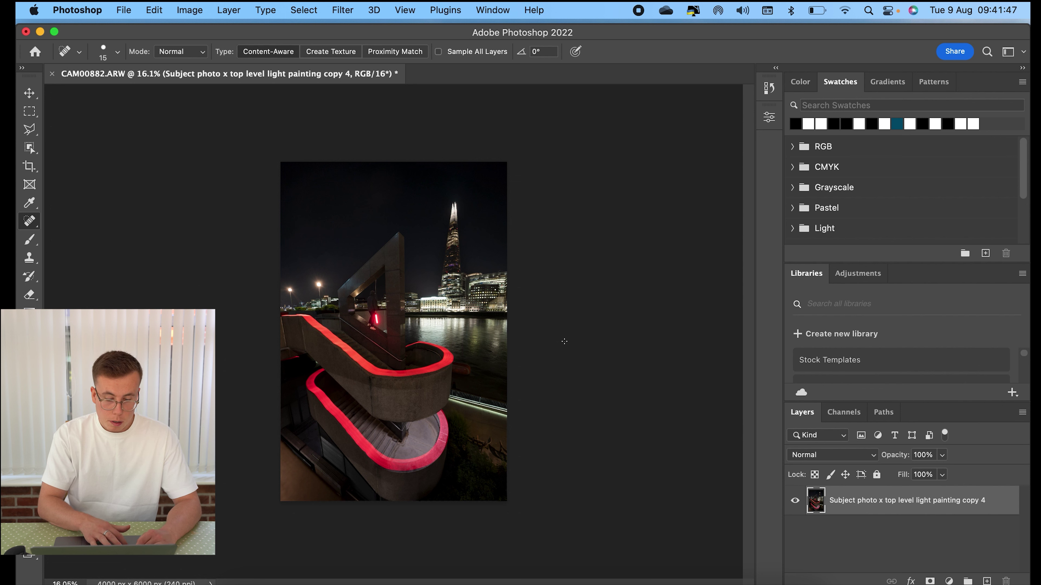
{"action": "key", "text": "super+s"}
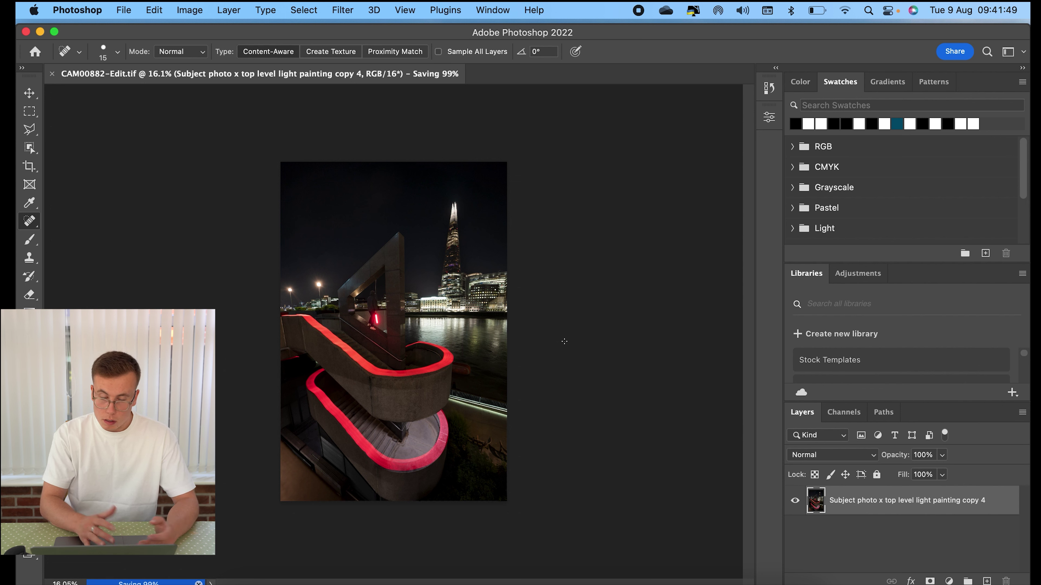
{"action": "key", "text": "super+s"}
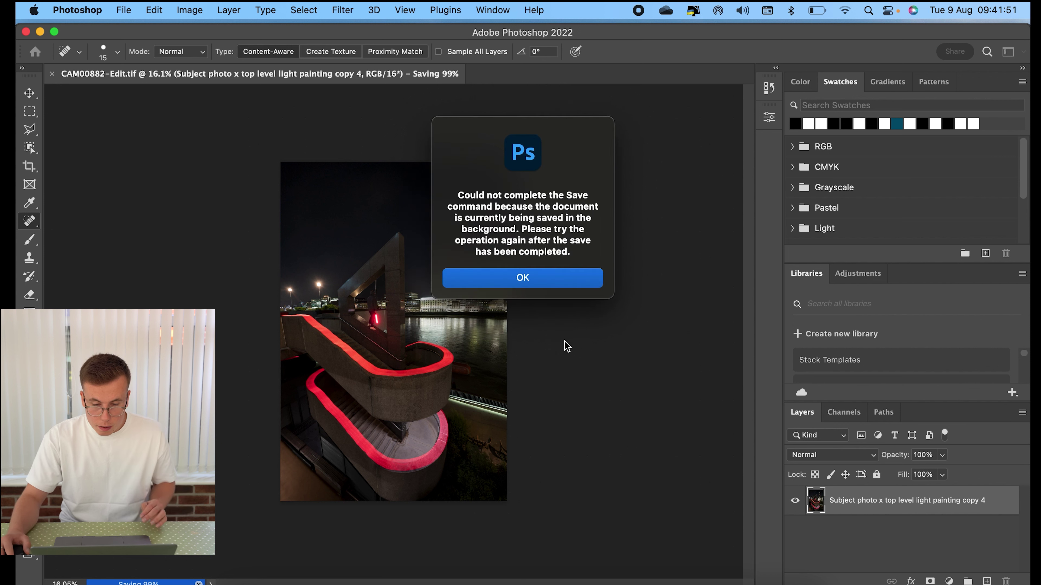
{"action": "left_click", "coordinate": [560, 277]}
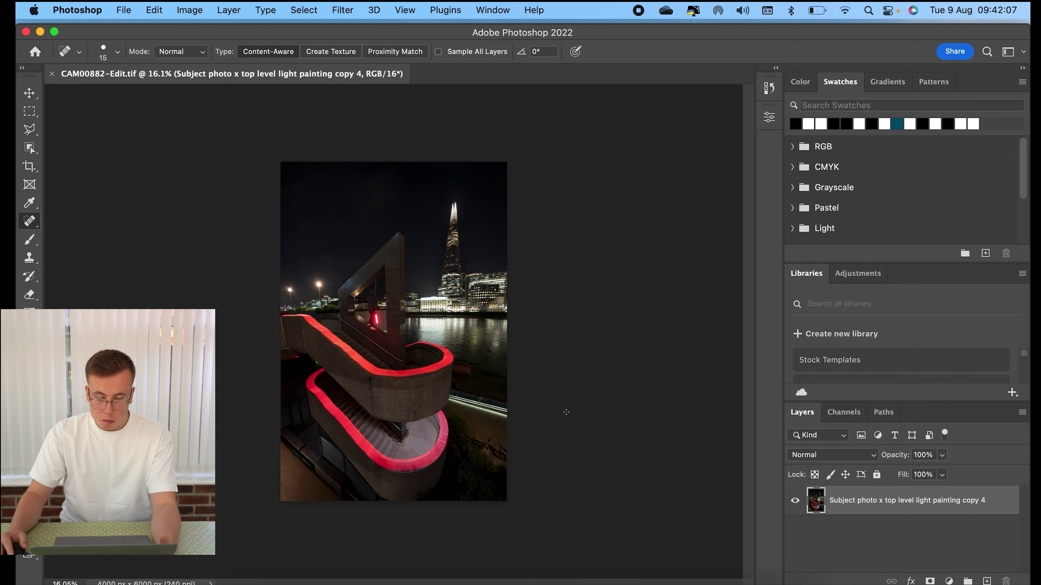
In Lightroom Classic, compare against the original ARW raw, then reselect CAM00882-Edit.tif.
{"action": "left_click", "coordinate": [540, 582]}
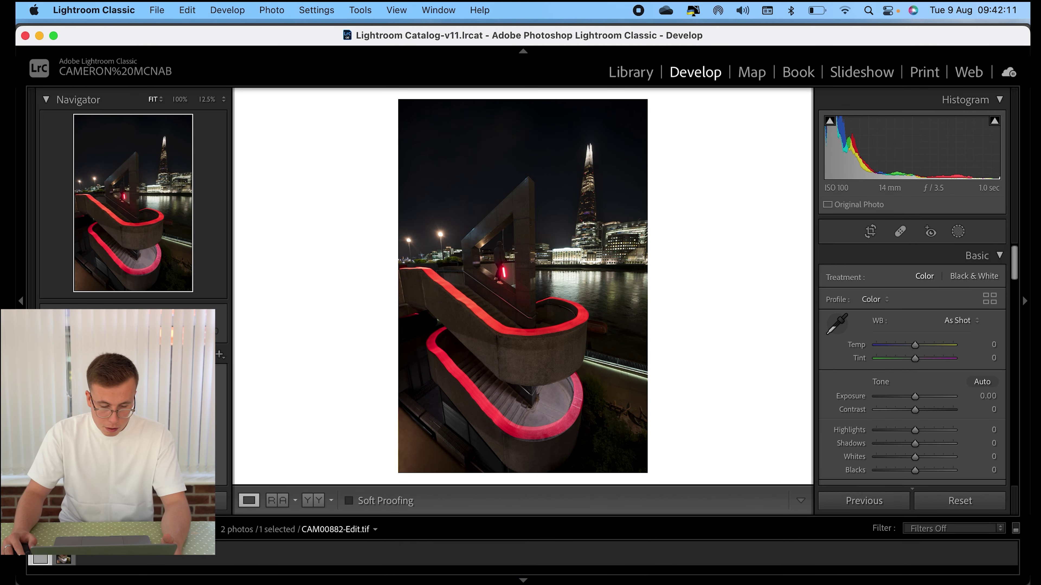
{"action": "left_click", "coordinate": [64, 559]}
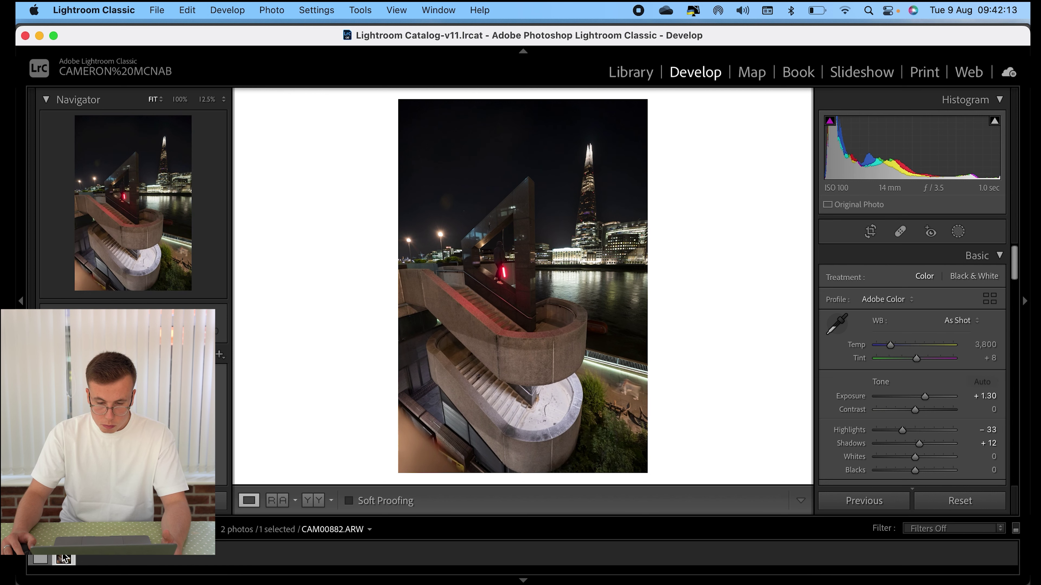
{"action": "left_click", "coordinate": [40, 559]}
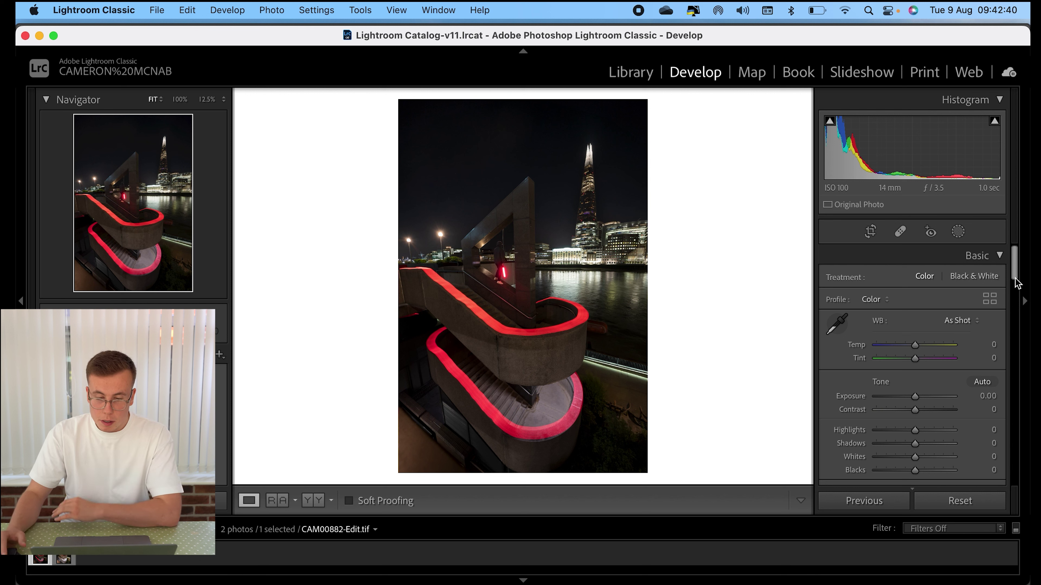
Set Exposure to +1.35, lower Highlights to −66 and Blacks to −39, lifting Shadows slightly.
{"action": "scroll", "coordinate": [1013, 265], "scroll_direction": "down", "scroll_amount": 3}
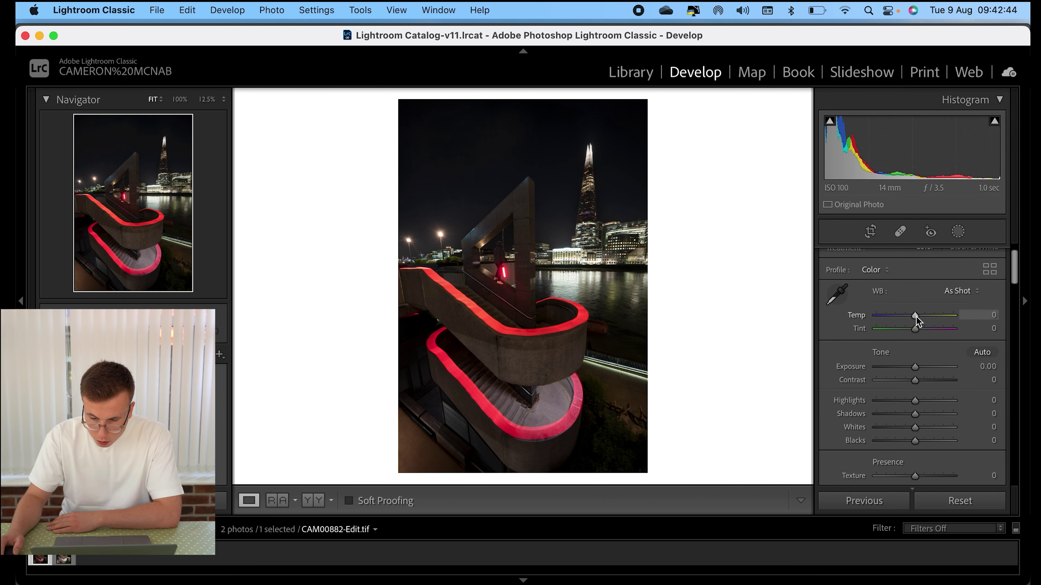
{"action": "mouse_move", "coordinate": [1014, 275]}
{"action": "left_mouse_down"}
{"action": "mouse_move", "coordinate": [1018, 299]}
{"action": "mouse_move", "coordinate": [1021, 287]}
{"action": "left_mouse_up"}
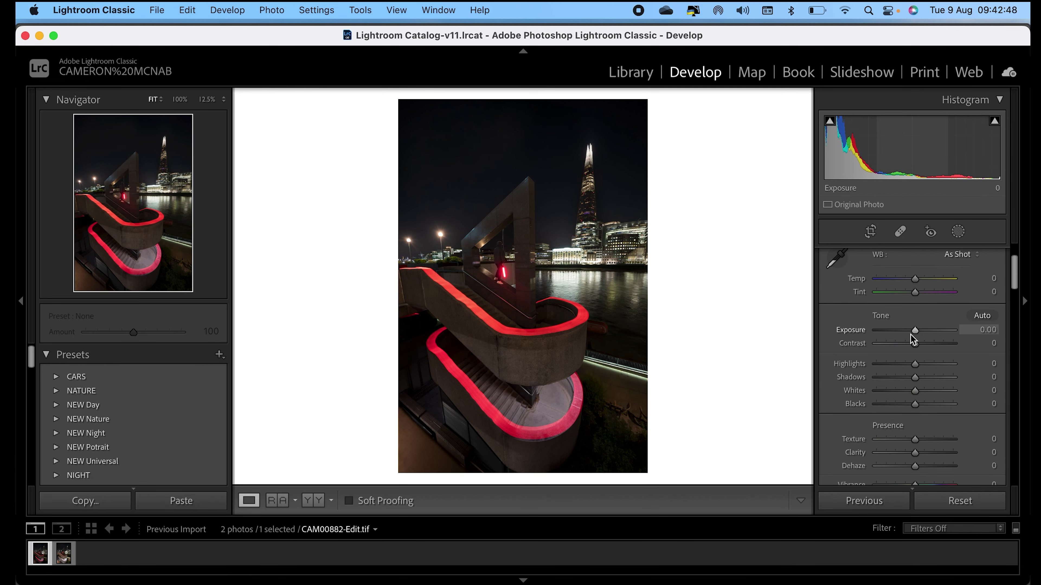
{"action": "left_click_drag", "start_coordinate": [914, 330], "coordinate": [894, 363]}
{"action": "left_click_drag", "start_coordinate": [915, 377], "coordinate": [916, 407]}
Darken the shadows on the Tone Curve with a midtone anchor point.
{"action": "scroll", "coordinate": [918, 394], "scroll_direction": "down", "scroll_amount": 3}
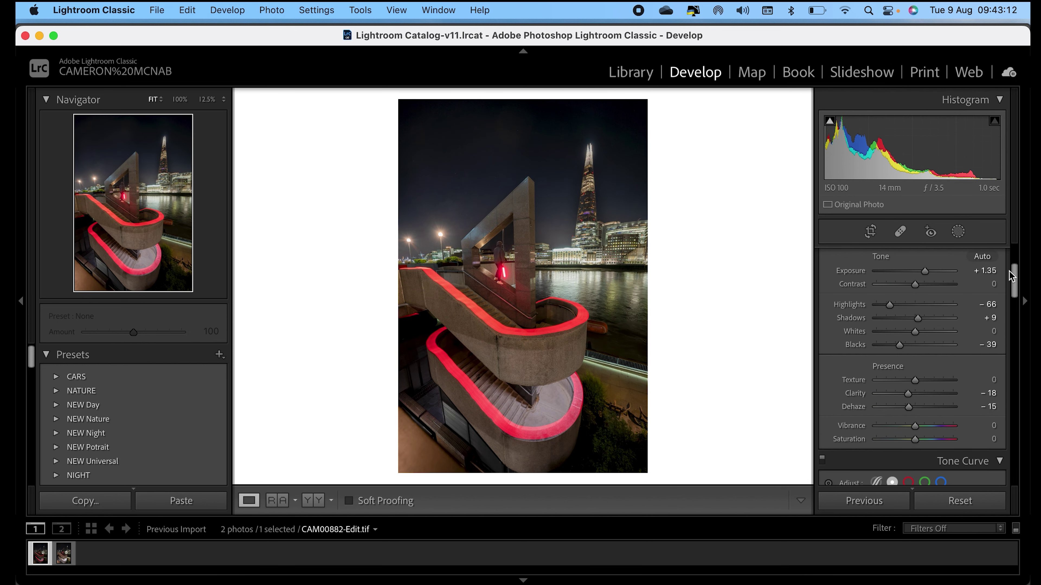
{"action": "left_click_drag", "start_coordinate": [1015, 282], "coordinate": [1015, 290]}
{"action": "scroll", "coordinate": [917, 369], "scroll_direction": "down", "scroll_amount": 3}
{"action": "left_click_drag", "start_coordinate": [872, 396], "coordinate": [872, 404]}
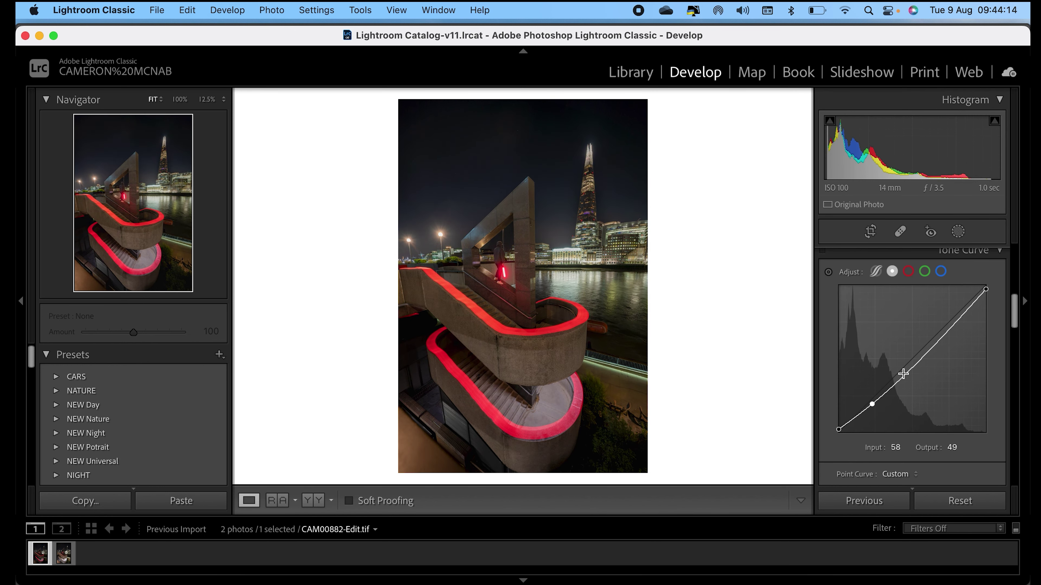
{"action": "left_click", "coordinate": [909, 361]}
Shift the HSL Magenta hue to +52 and undo the last temperature change.
{"action": "left_click_drag", "start_coordinate": [1015, 322], "coordinate": [1015, 352]}
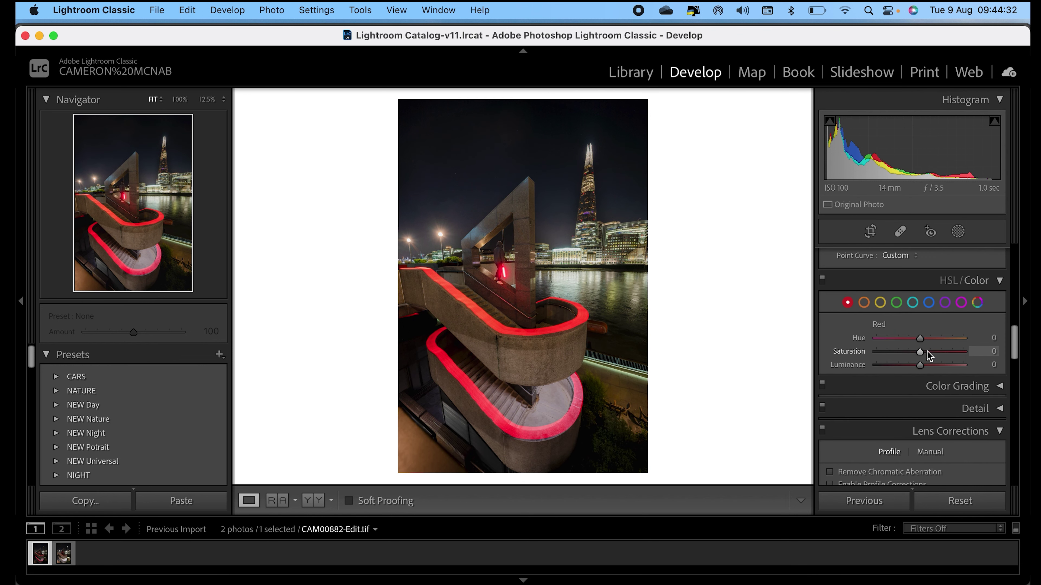
{"action": "left_click", "coordinate": [944, 302]}
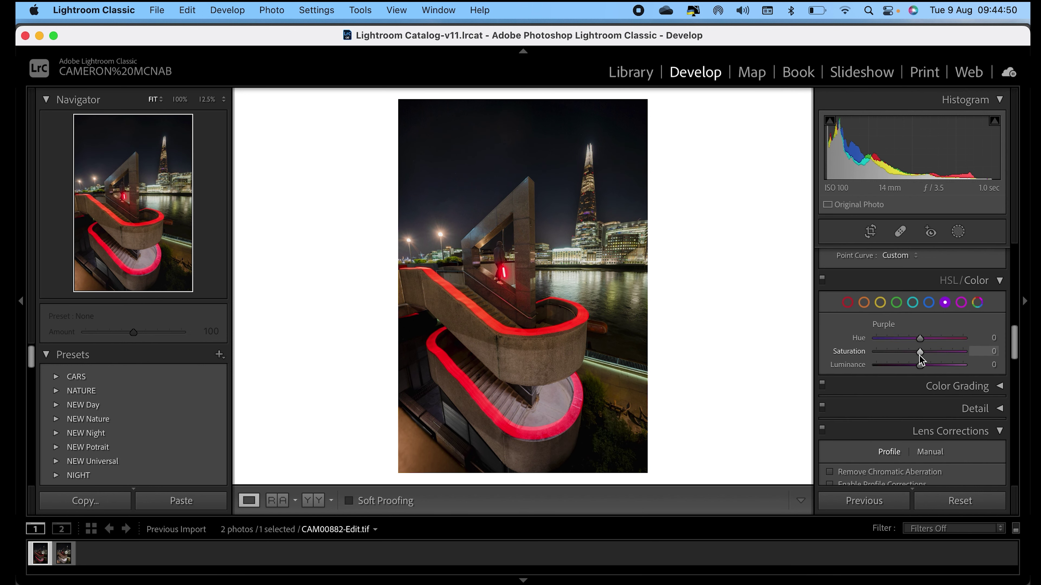
{"action": "left_click", "coordinate": [960, 303]}
{"action": "left_click_drag", "start_coordinate": [920, 338], "coordinate": [942, 339]}
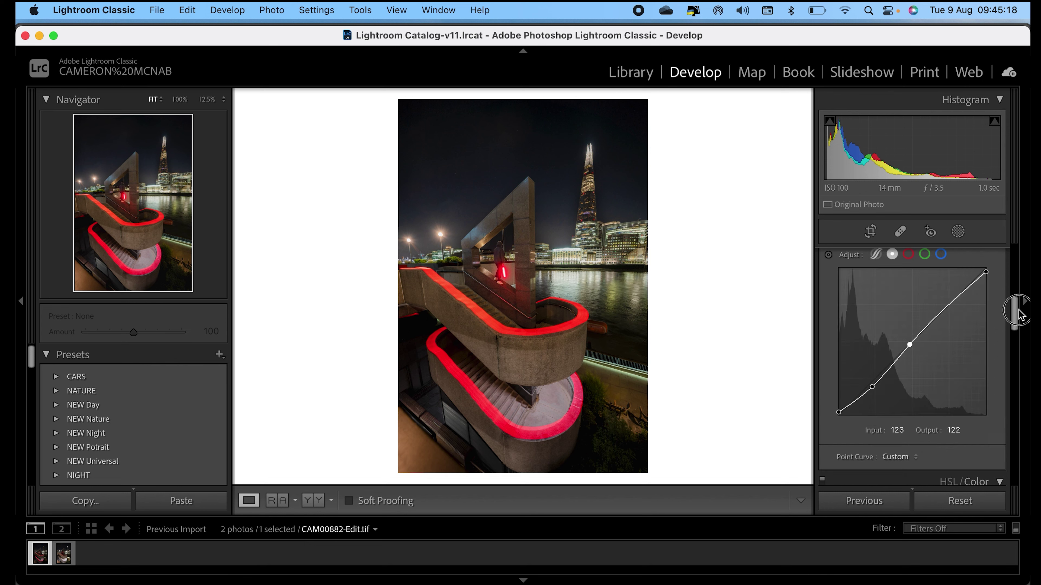
{"action": "scroll", "coordinate": [915, 307], "scroll_direction": "up", "scroll_amount": 10}
{"action": "key", "text": "super+z"}
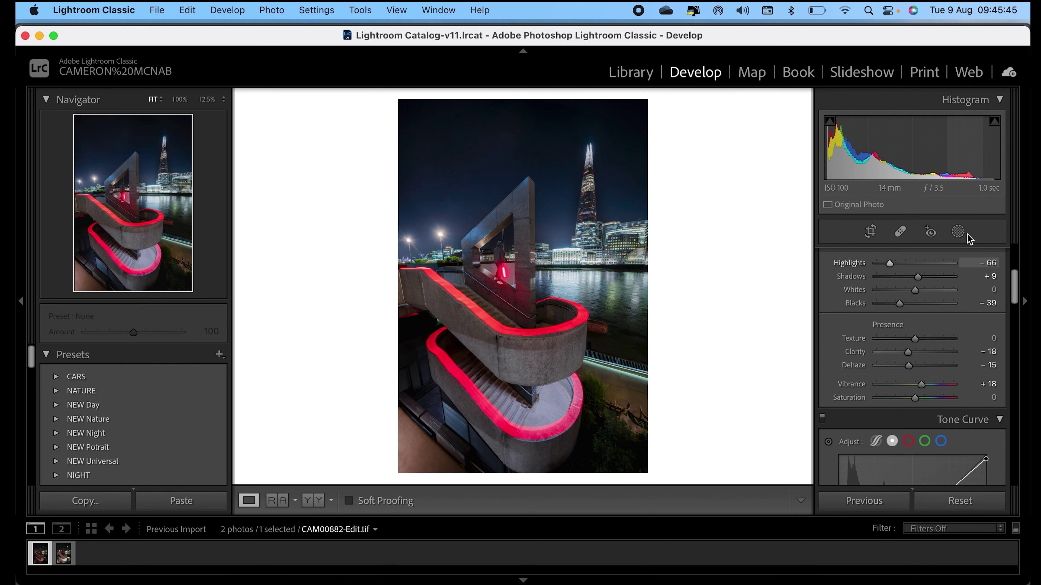
Add a Select Sky mask, undoing a trial exposure boost.
{"action": "left_click", "coordinate": [958, 232]}
{"action": "left_click", "coordinate": [860, 298]}
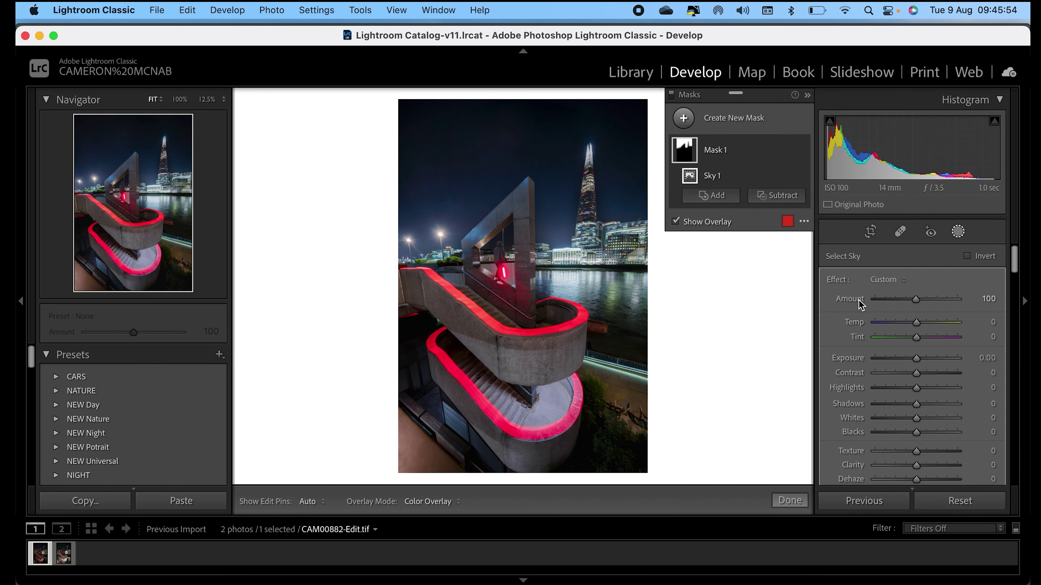
{"action": "left_click_drag", "start_coordinate": [921, 358], "coordinate": [934, 360]}
{"action": "key", "text": "super+z"}
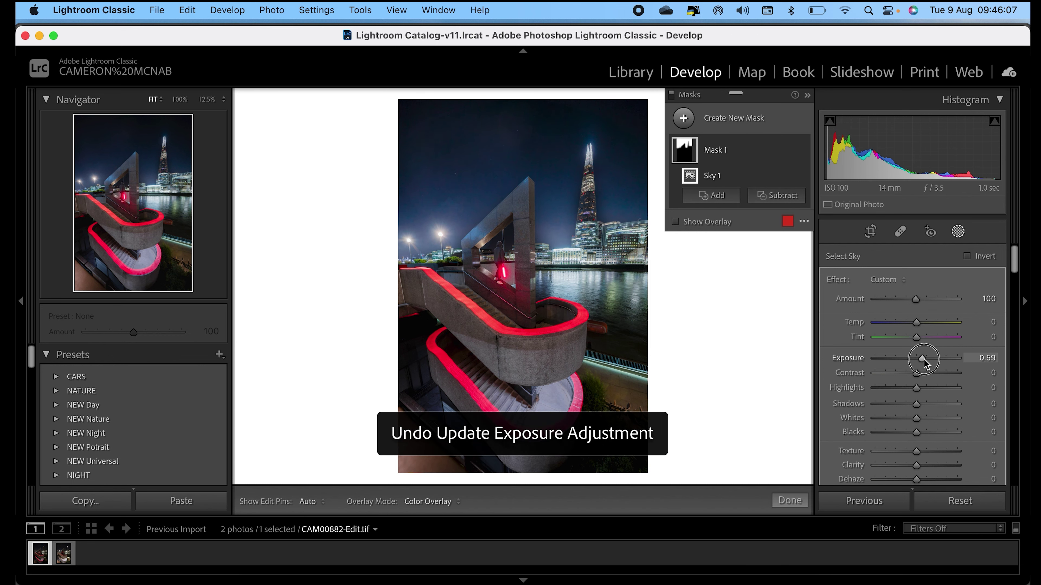
Brush a mask over the triangular frame and add a linear gradient with adjusted exposure at the bottom.
{"action": "scroll", "coordinate": [914, 361], "scroll_direction": "down", "scroll_amount": 3}
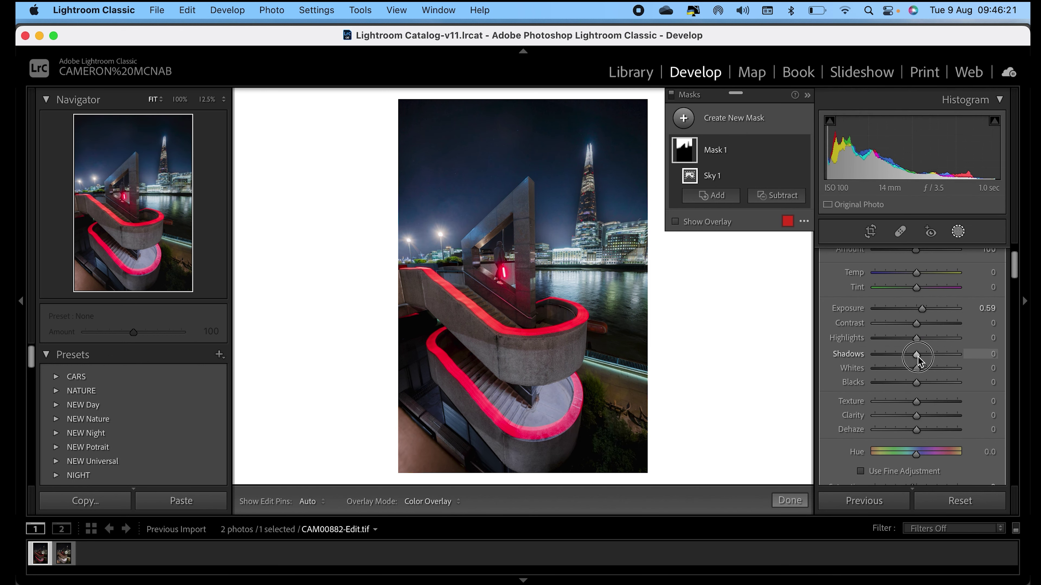
{"action": "left_click_drag", "start_coordinate": [916, 429], "coordinate": [911, 430]}
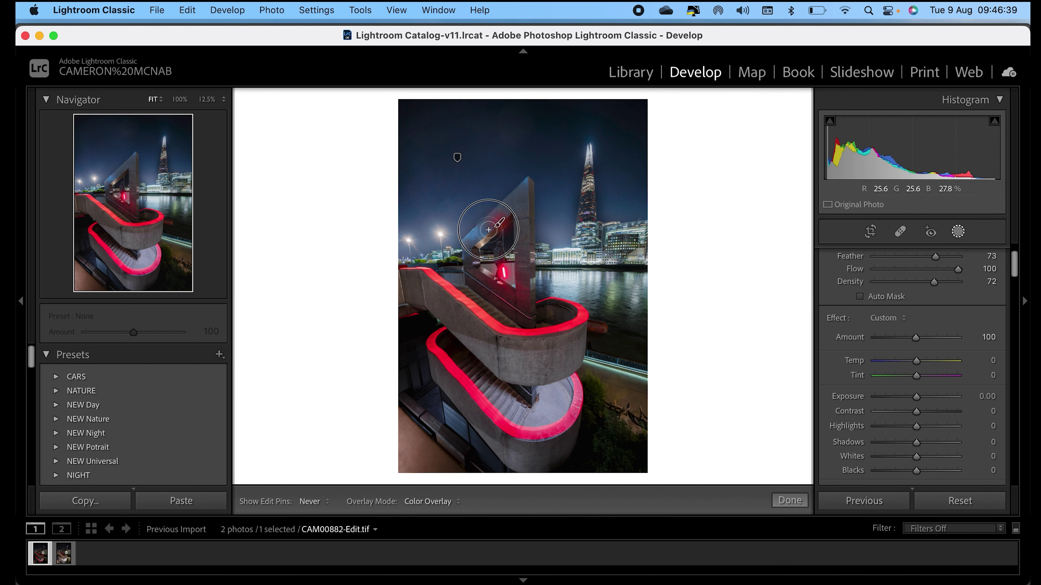
{"action": "mouse_move", "coordinate": [458, 158]}
{"action": "left_mouse_down"}
{"action": "mouse_move", "coordinate": [516, 302]}
{"action": "mouse_move", "coordinate": [529, 182]}
{"action": "mouse_move", "coordinate": [541, 197]}
{"action": "left_mouse_up"}
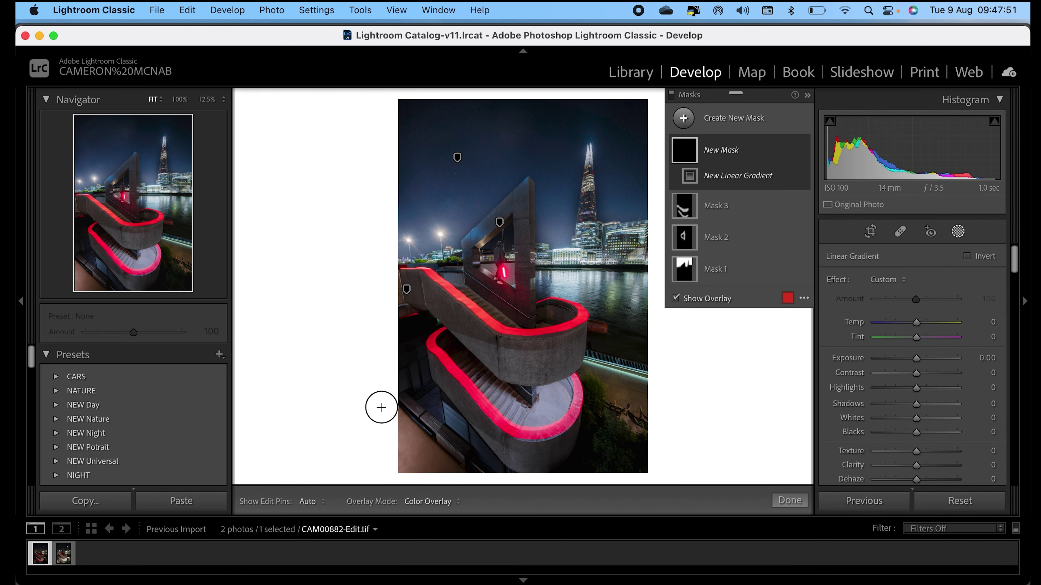
{"action": "left_click_drag", "start_coordinate": [381, 407], "coordinate": [576, 427]}
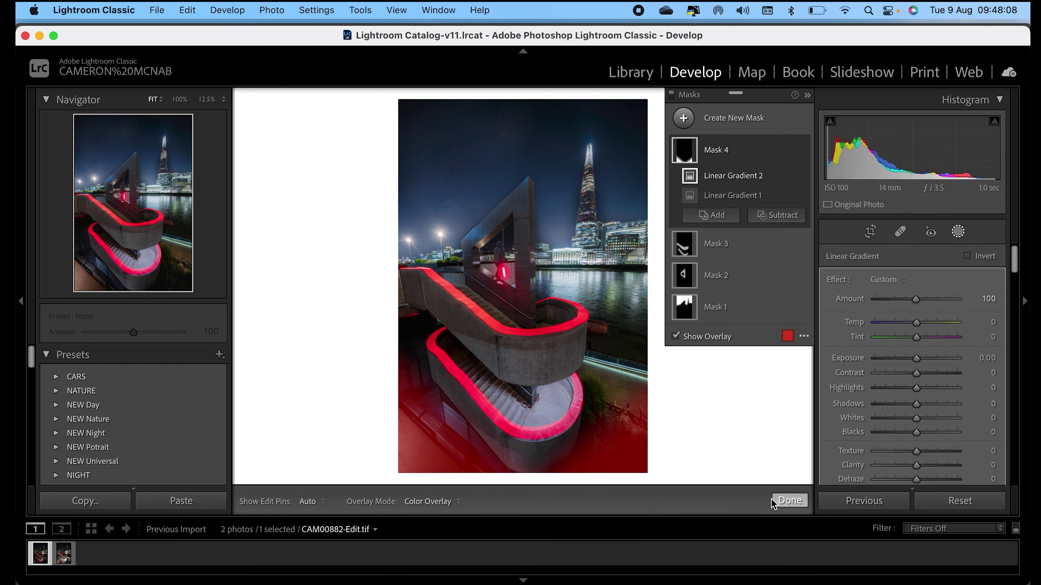
{"action": "left_click_drag", "start_coordinate": [916, 358], "coordinate": [892, 361]}
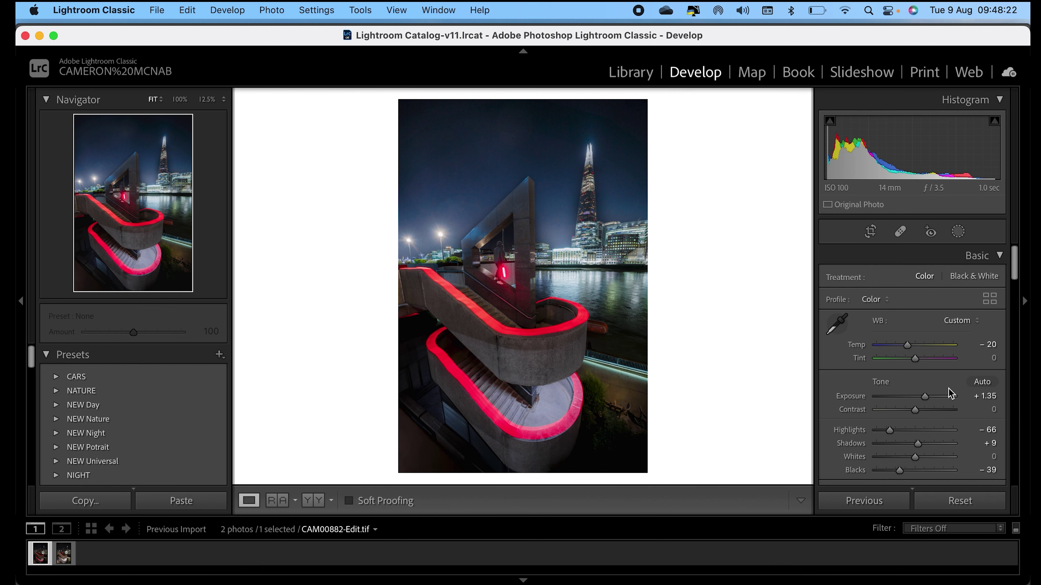
Undo the blue hue shift and raise Aqua saturation to +24.
{"action": "scroll", "coordinate": [922, 410], "scroll_direction": "down", "scroll_amount": 10}
{"action": "key", "text": "super+z"}
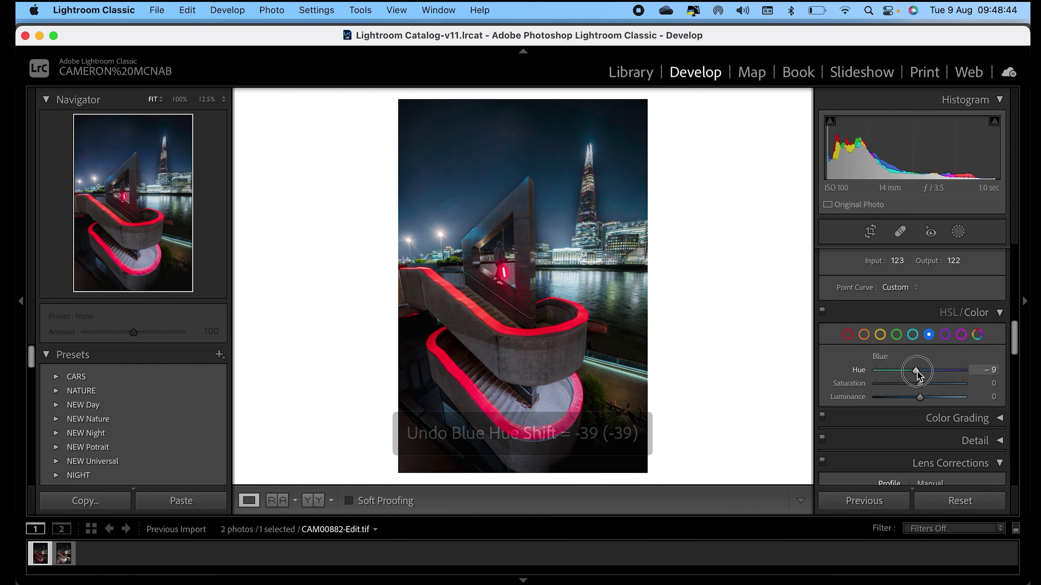
{"action": "left_click", "coordinate": [912, 334]}
{"action": "mouse_move", "coordinate": [920, 383]}
{"action": "left_mouse_down"}
{"action": "mouse_move", "coordinate": [929, 383]}
{"action": "mouse_move", "coordinate": [922, 397]}
{"action": "left_mouse_up"}
{"action": "left_click_drag", "start_coordinate": [1024, 333], "coordinate": [1017, 283]}
{"action": "scroll", "coordinate": [913, 349], "scroll_direction": "up", "scroll_amount": 3}
Heal the two small sky spots left of the triangular frame using Spot Removal in Heal mode.
{"action": "left_click", "coordinate": [930, 232]}
{"action": "left_click", "coordinate": [900, 232]}
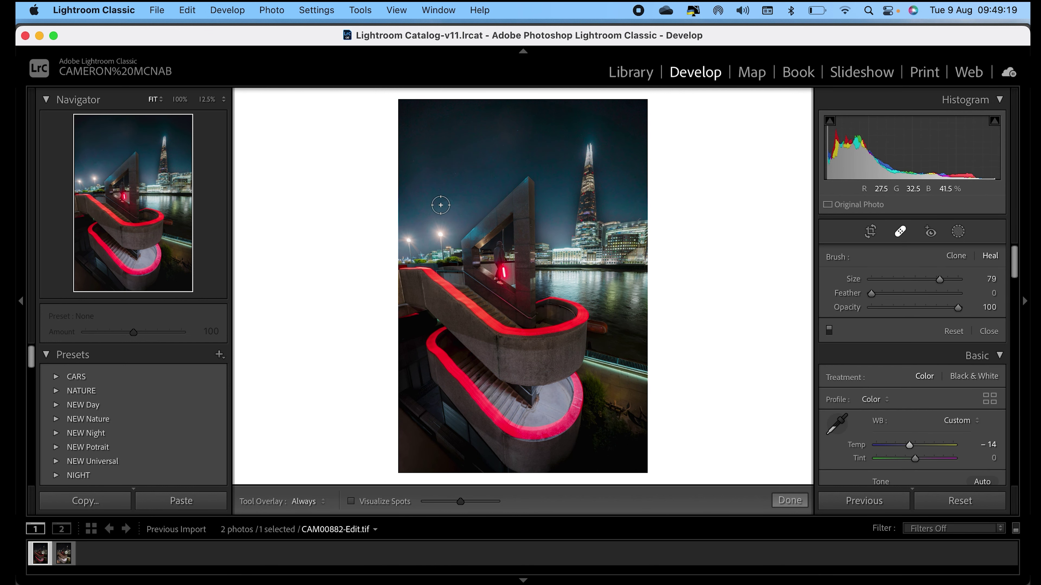
{"action": "left_click", "coordinate": [441, 204]}
{"action": "left_click", "coordinate": [457, 204]}
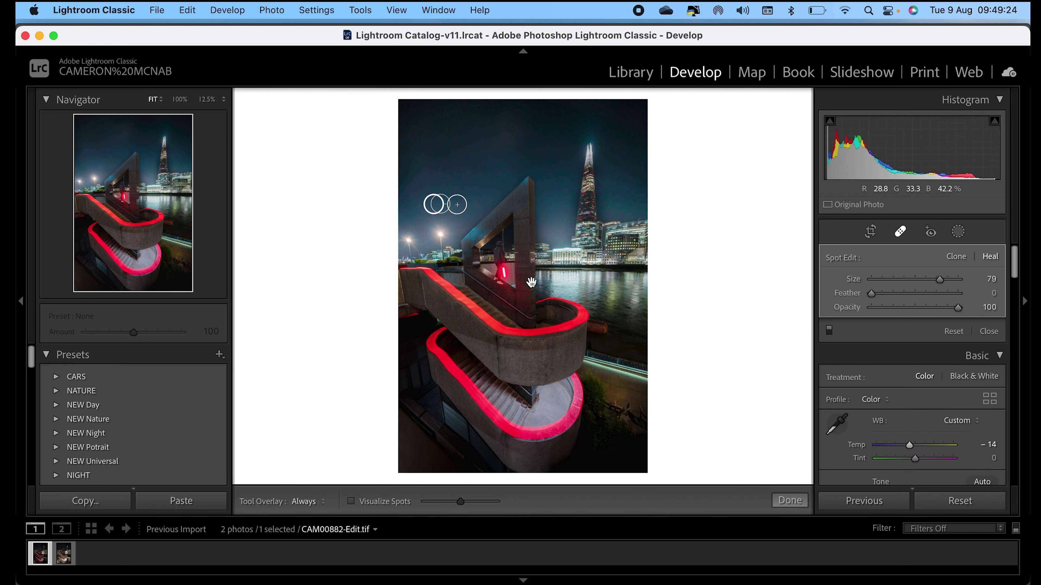
{"action": "left_click", "coordinate": [789, 500]}
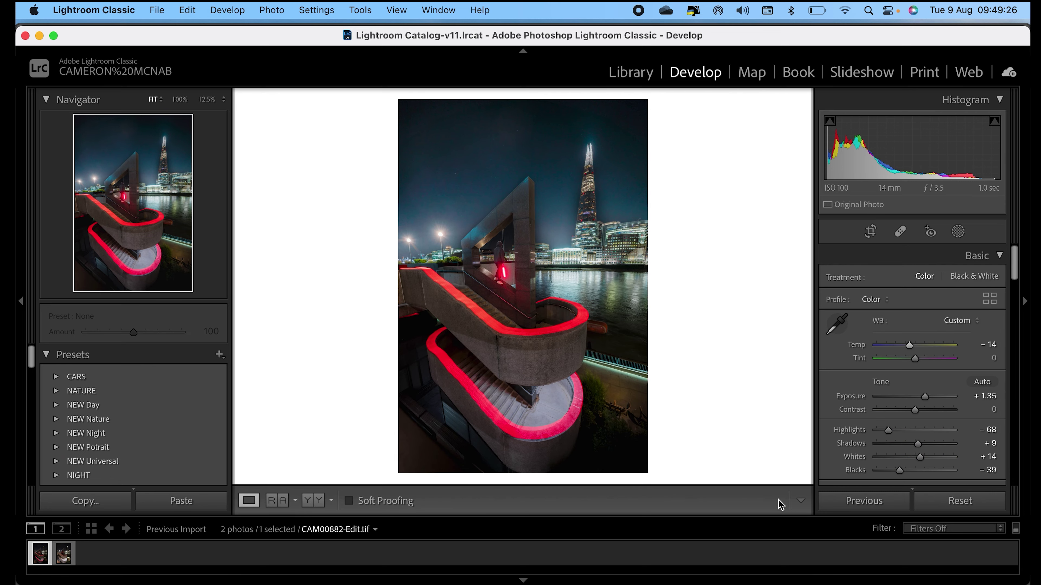